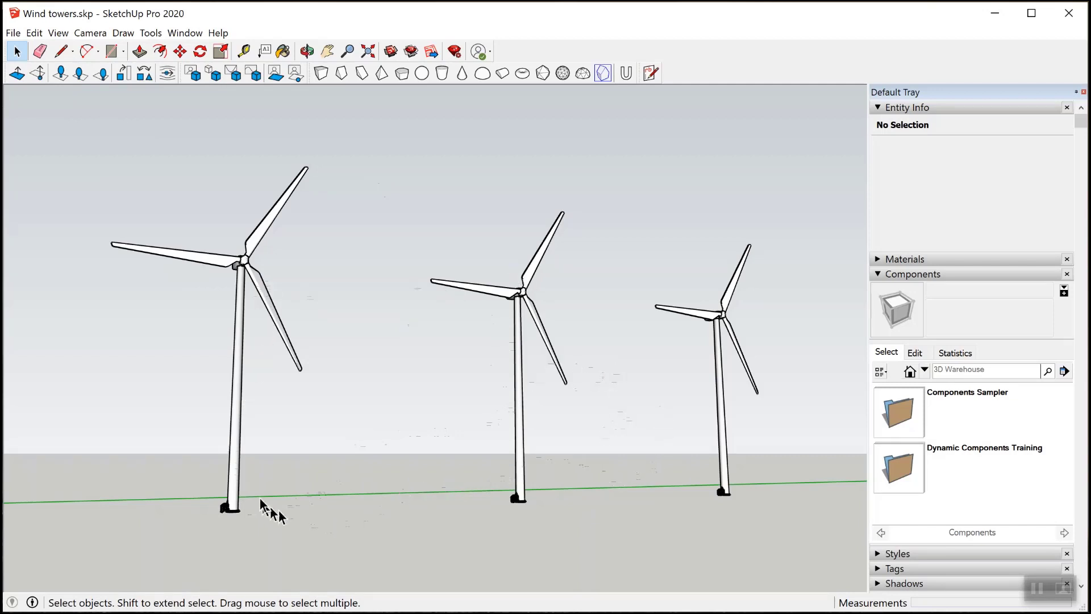
# Step: Select the left turbine, show the In Model component list, then clear the selection
pyautogui.click(234, 493)
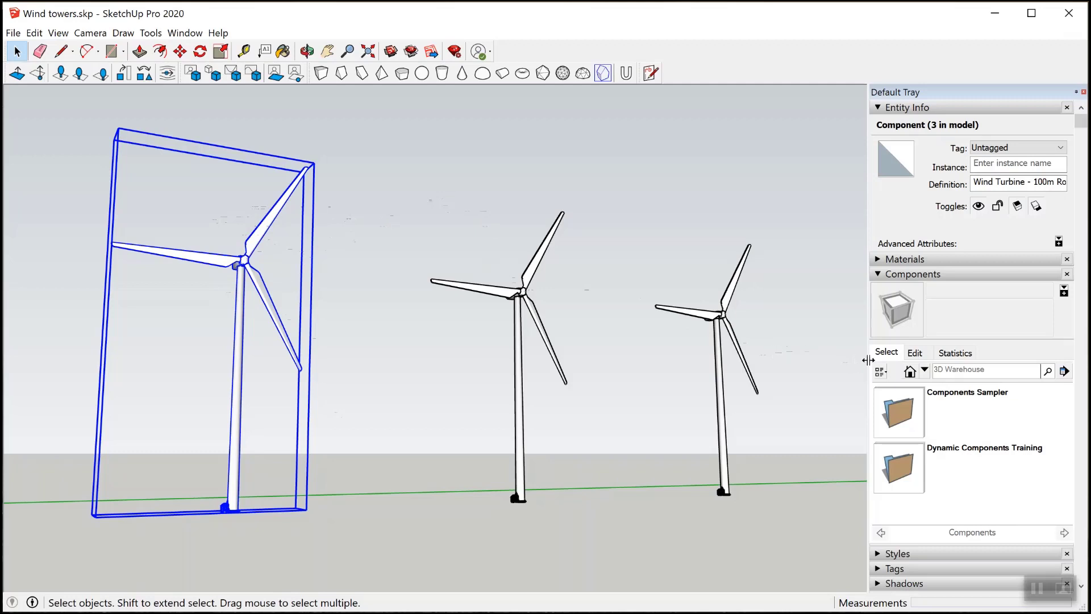
pyautogui.click(909, 371)
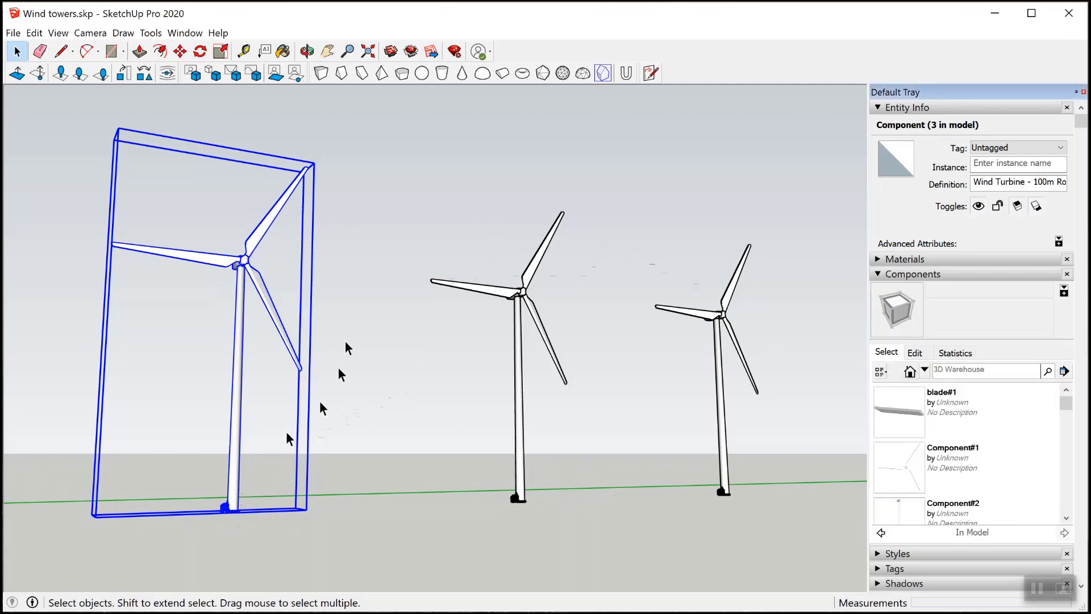
pyautogui.moveTo(360, 253); pyautogui.dragTo(333, 271, button='middle')
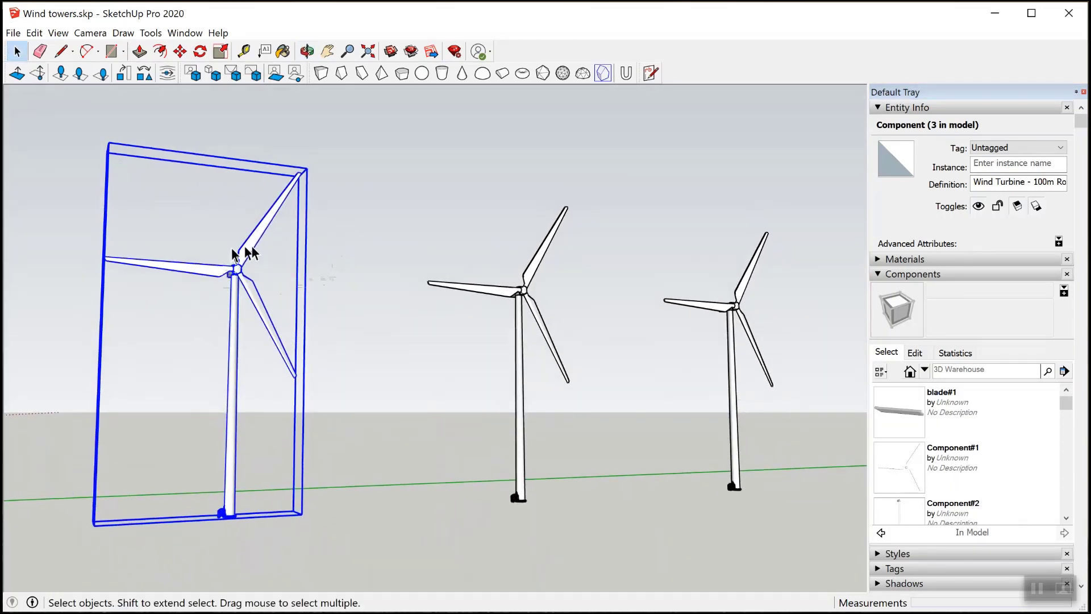
pyautogui.click(344, 246)
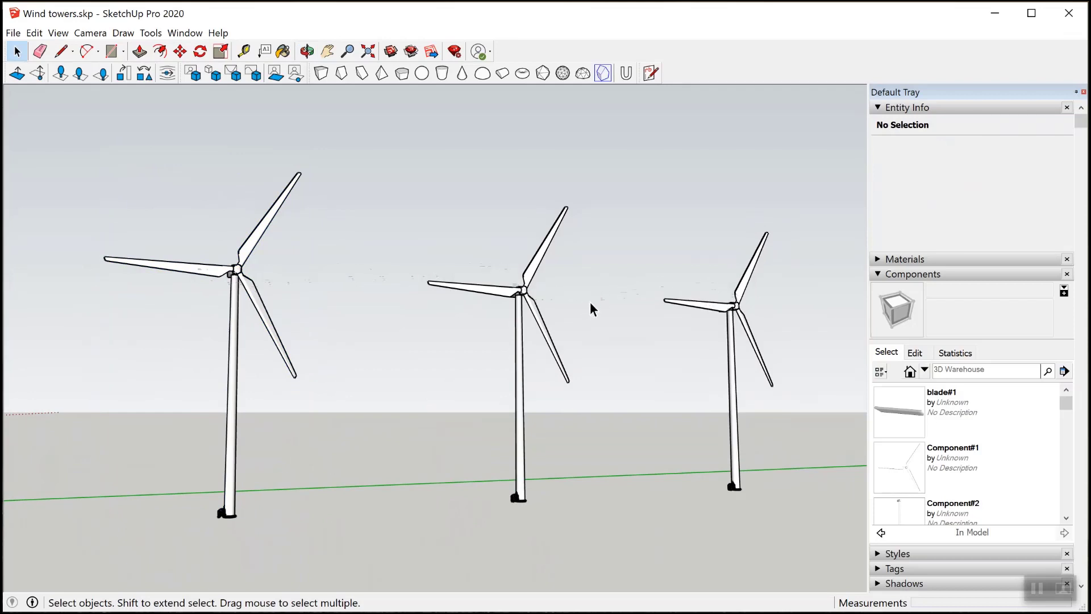
# Step: Orbit and zoom around the three turbines to look over the scene
pyautogui.scroll(-4, 555, 293)
pyautogui.moveTo(513, 316); pyautogui.dragTo(495, 297, button='middle')
pyautogui.scroll(-4, 441, 292)
pyautogui.scroll(-1, 255, 314)
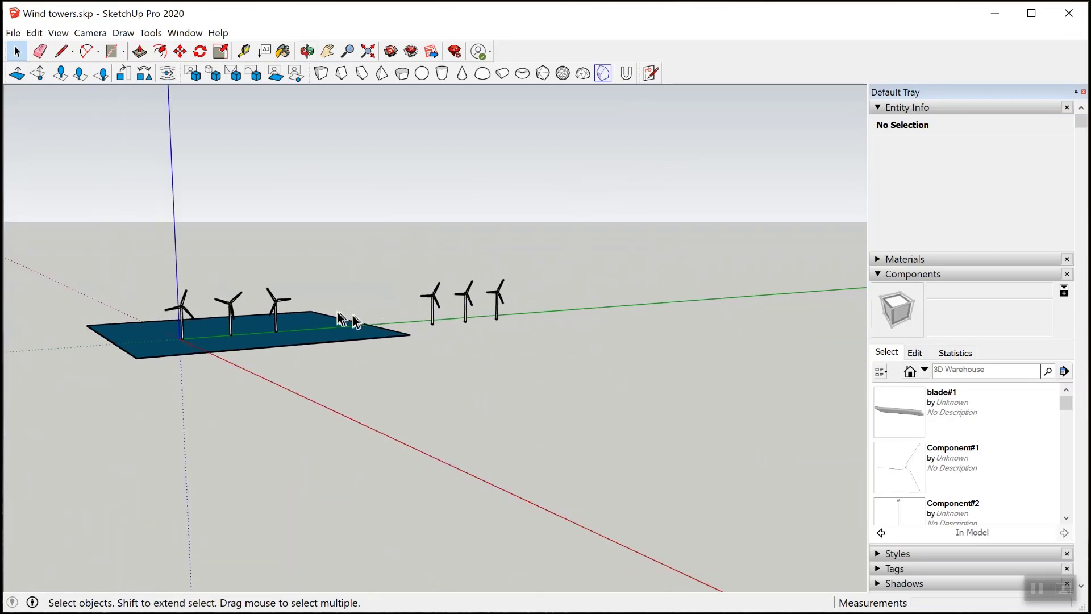
pyautogui.scroll(6, 183, 311)
pyautogui.moveTo(255, 358); pyautogui.dragTo(183, 312, button='middle')
pyautogui.scroll(3, 159, 313)
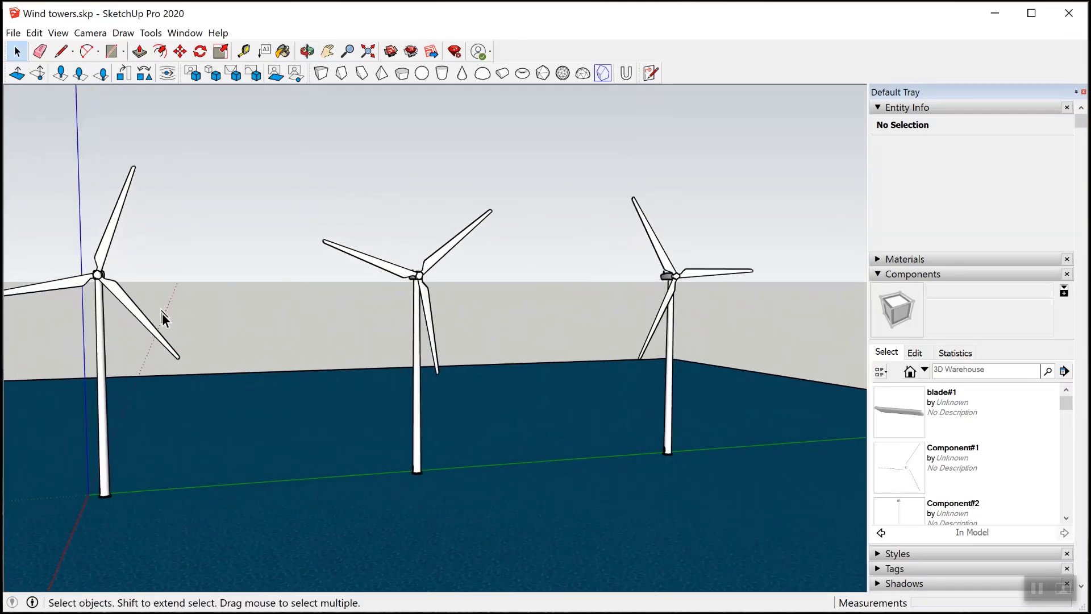
pyautogui.scroll(-7, 165, 313)
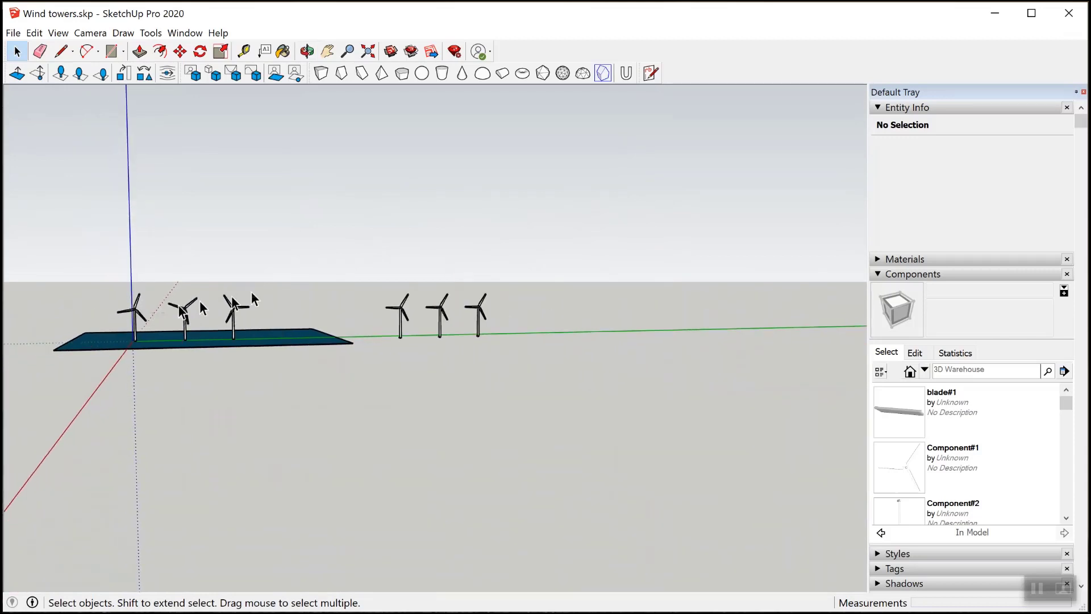
pyautogui.scroll(6, 438, 298)
pyautogui.moveTo(455, 309); pyautogui.dragTo(452, 217, button='middle')
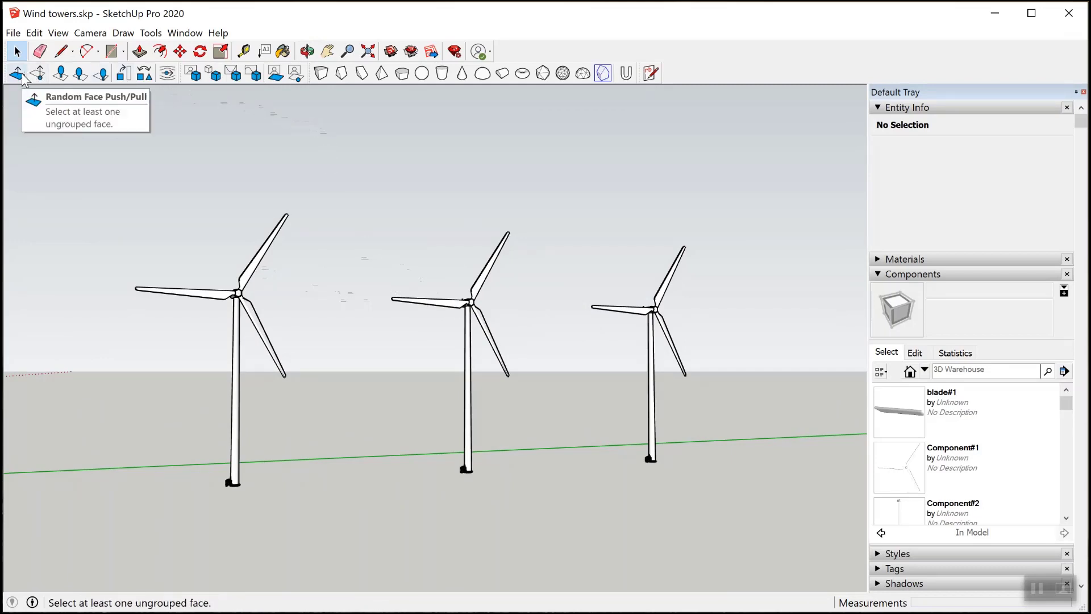
# Step: Delete the middle and right turbines
pyautogui.click(461, 310)
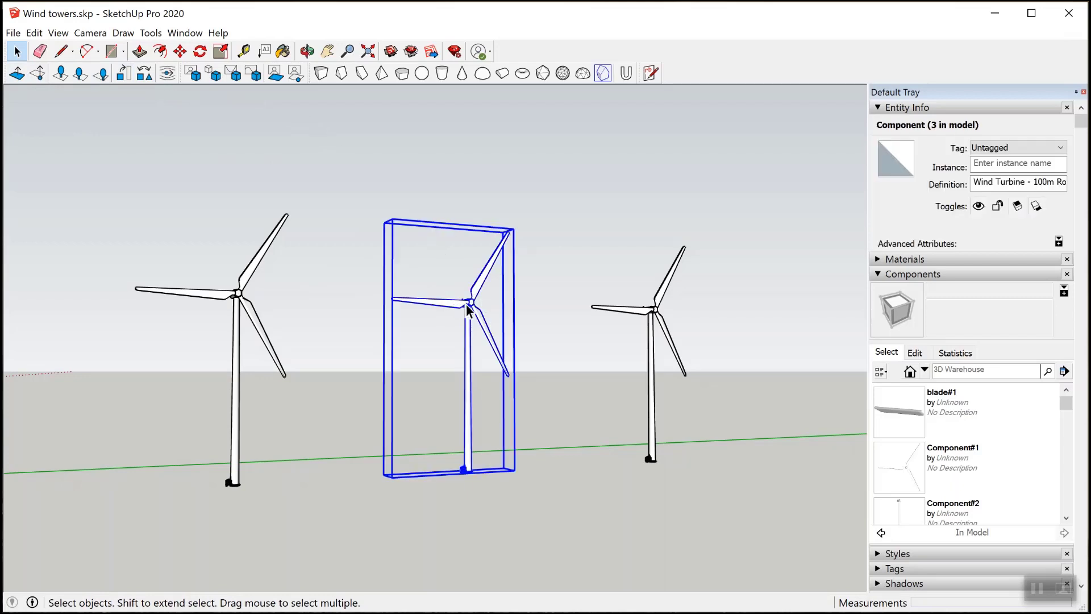
pyautogui.press('Delete')
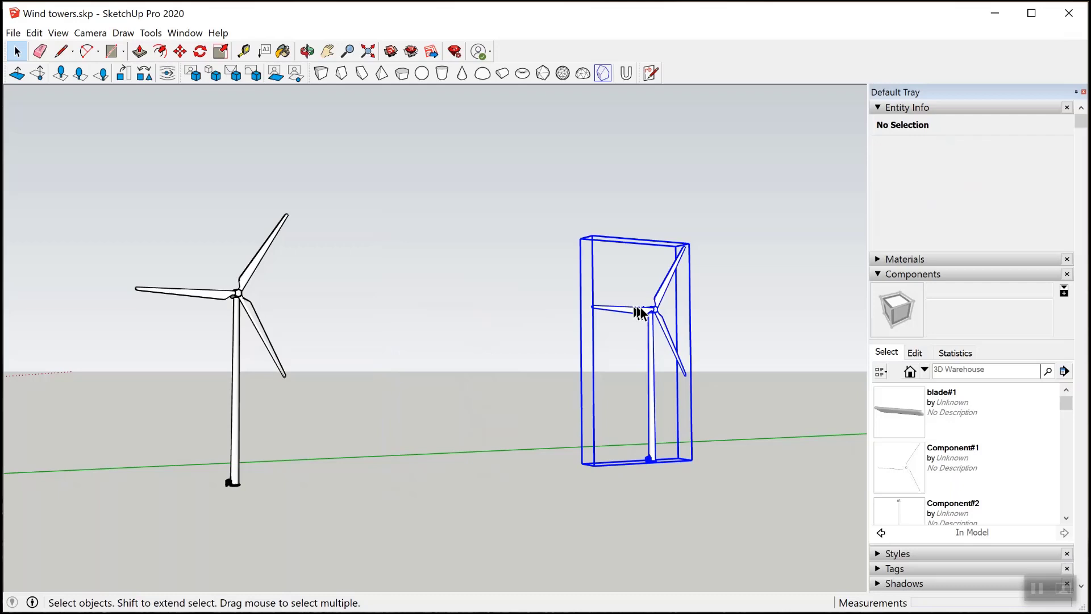
pyautogui.click(639, 308)
pyautogui.press('Delete')
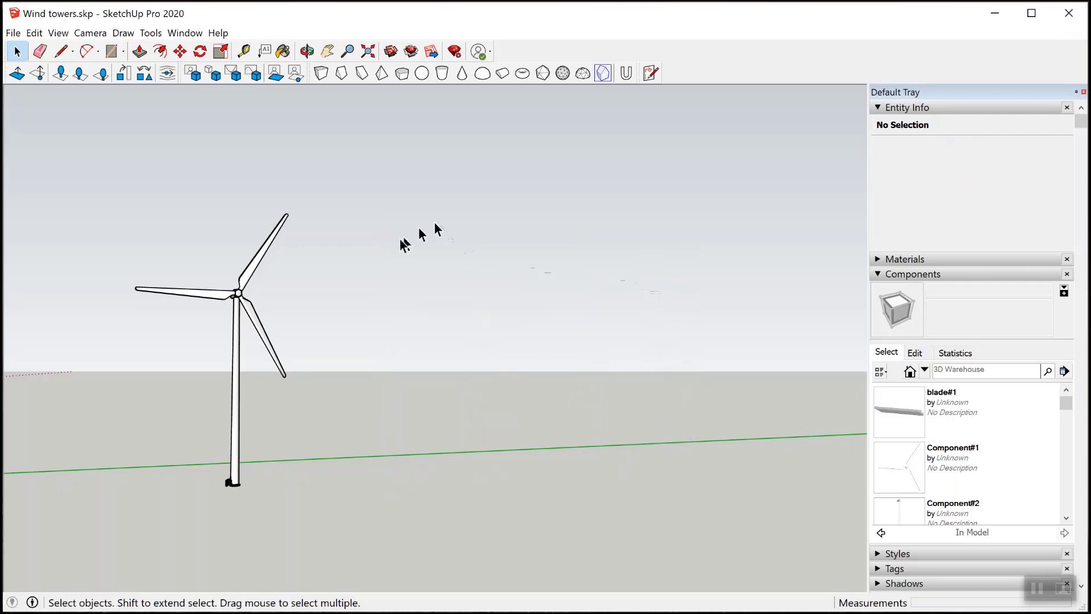
# Step: Select the remaining left turbine and look through the Tools and Window menus
pyautogui.click(235, 297)
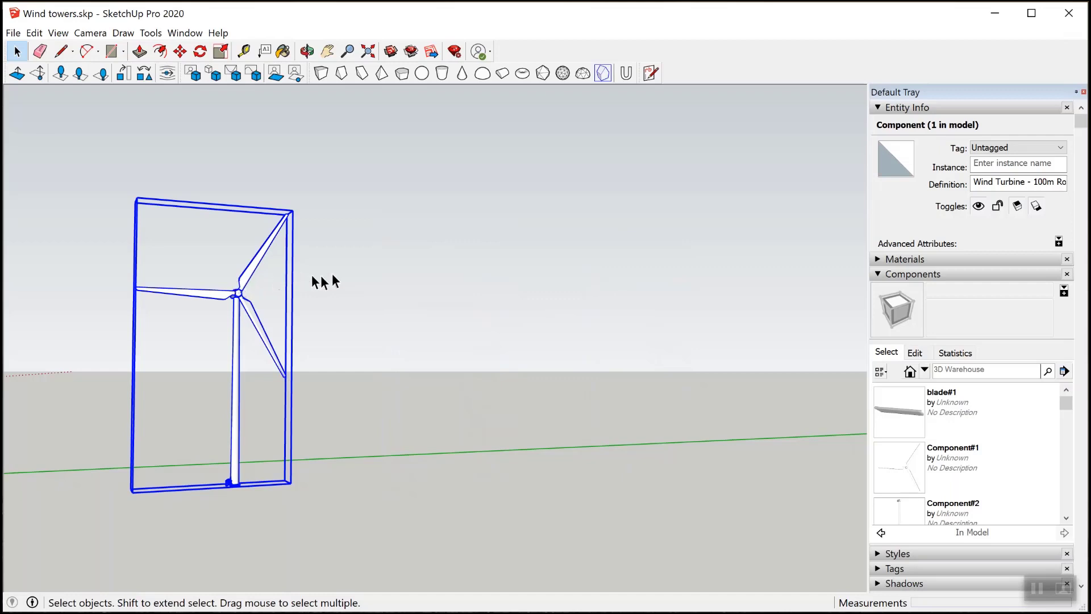
pyautogui.click(151, 33)
pyautogui.moveTo(184, 33)
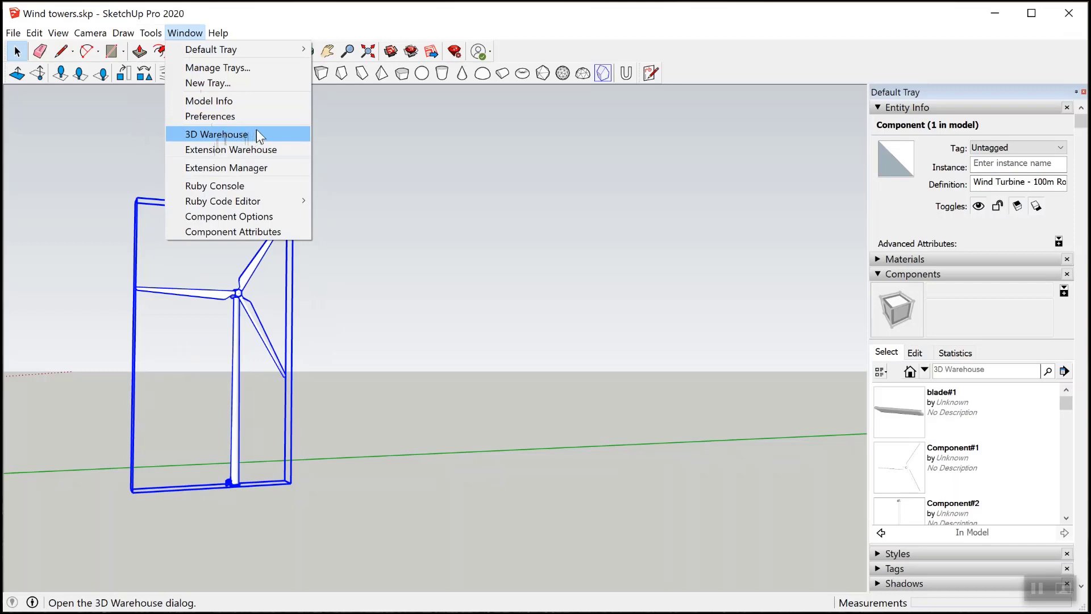
pyautogui.click(406, 210)
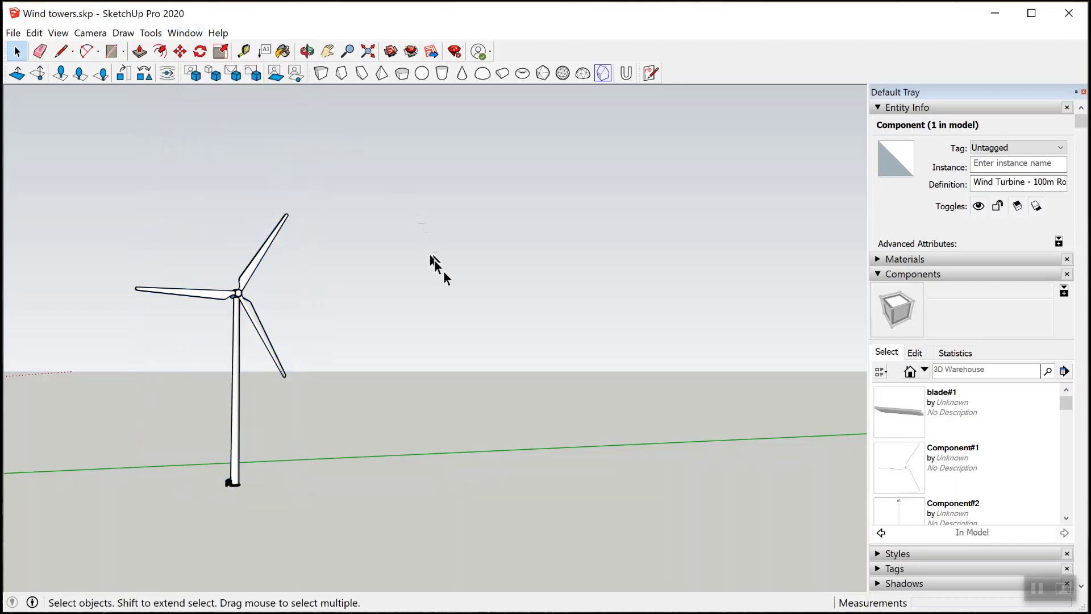
pyautogui.scroll(-3, 449, 265)
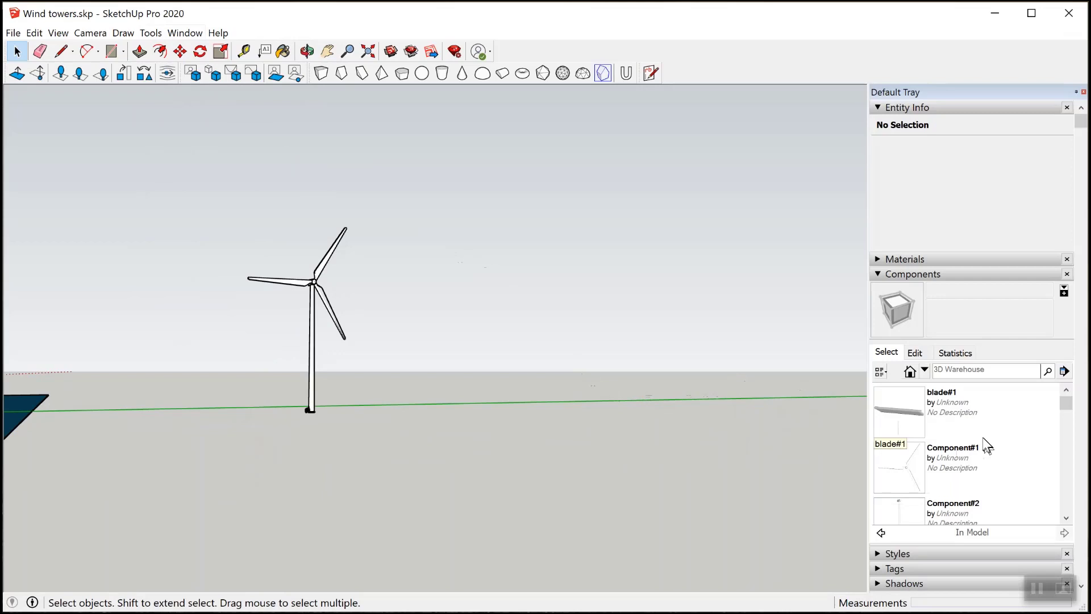
# Step: Pick Wind Turbine from the In Model list, then cancel its placement
pyautogui.scroll(-10, 960, 445)
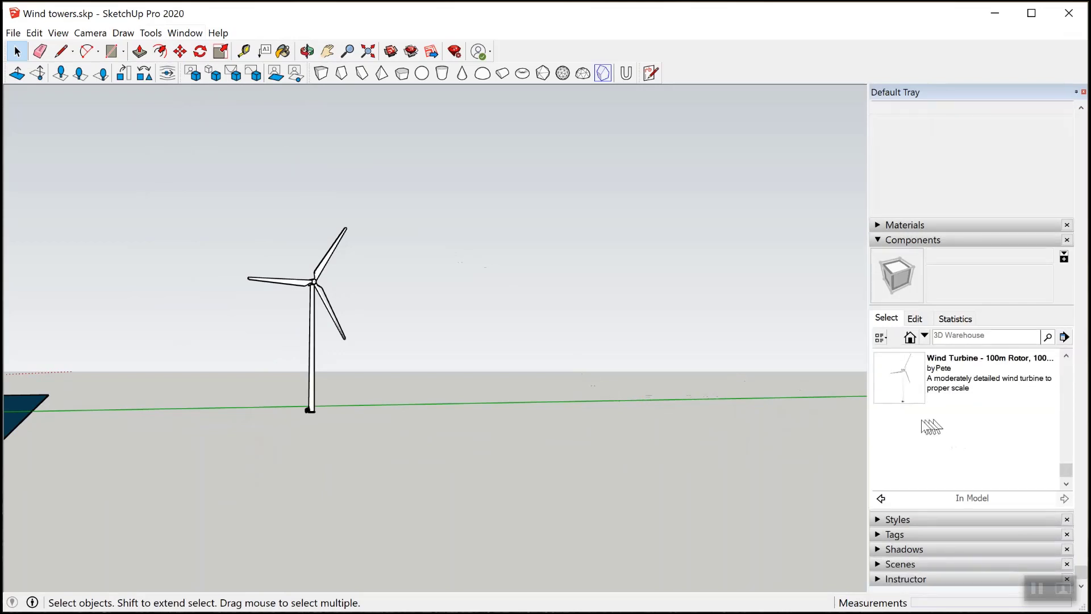
pyautogui.click(966, 376)
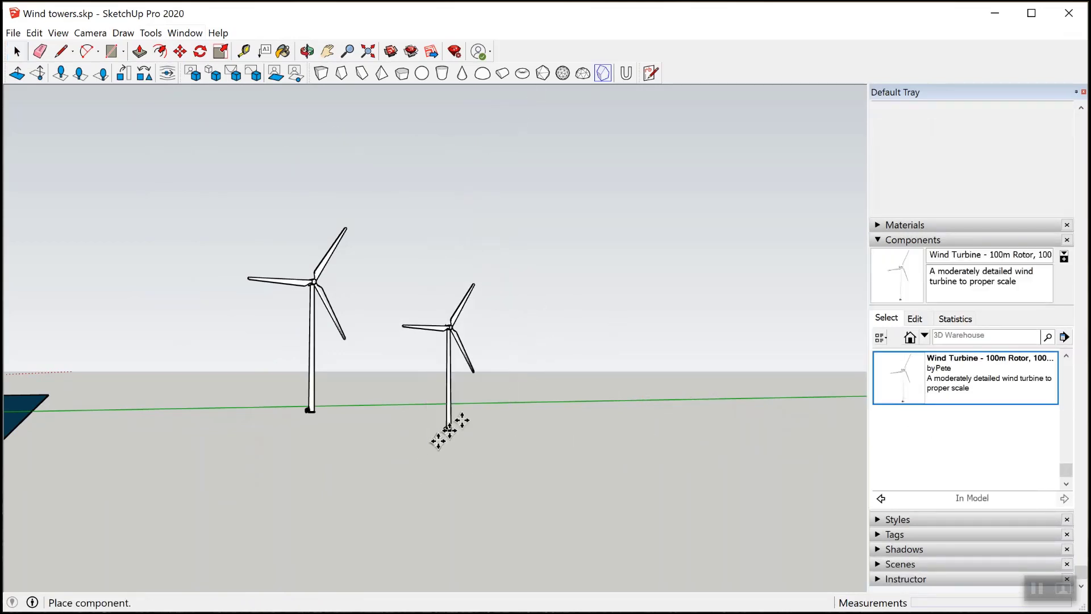
pyautogui.press('Escape')
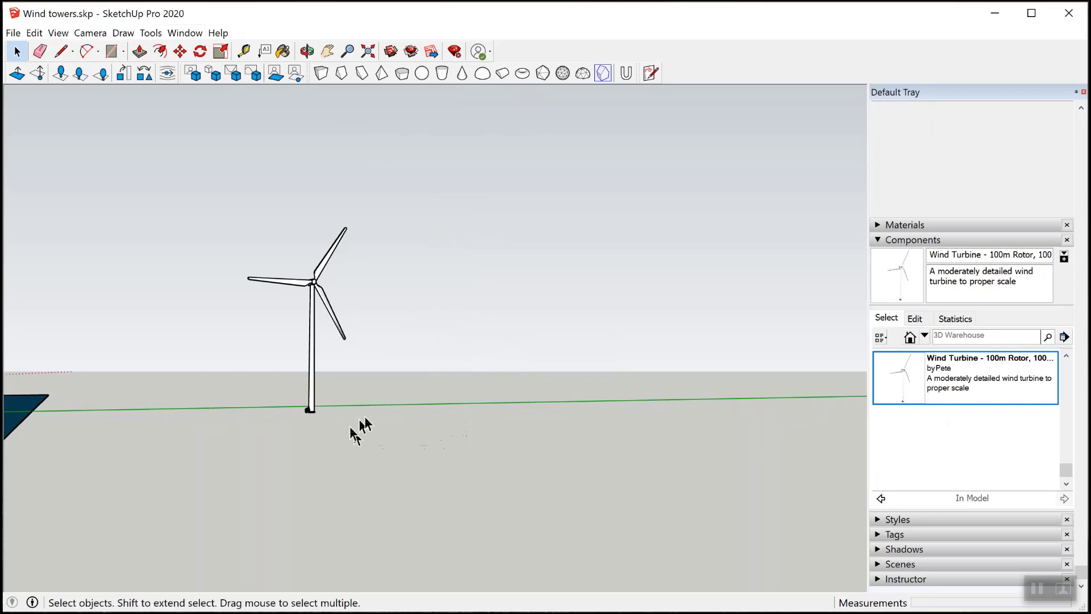
# Step: Select the remaining turbine and orbit around it
pyautogui.click(343, 339)
pyautogui.scroll(3, 298, 354)
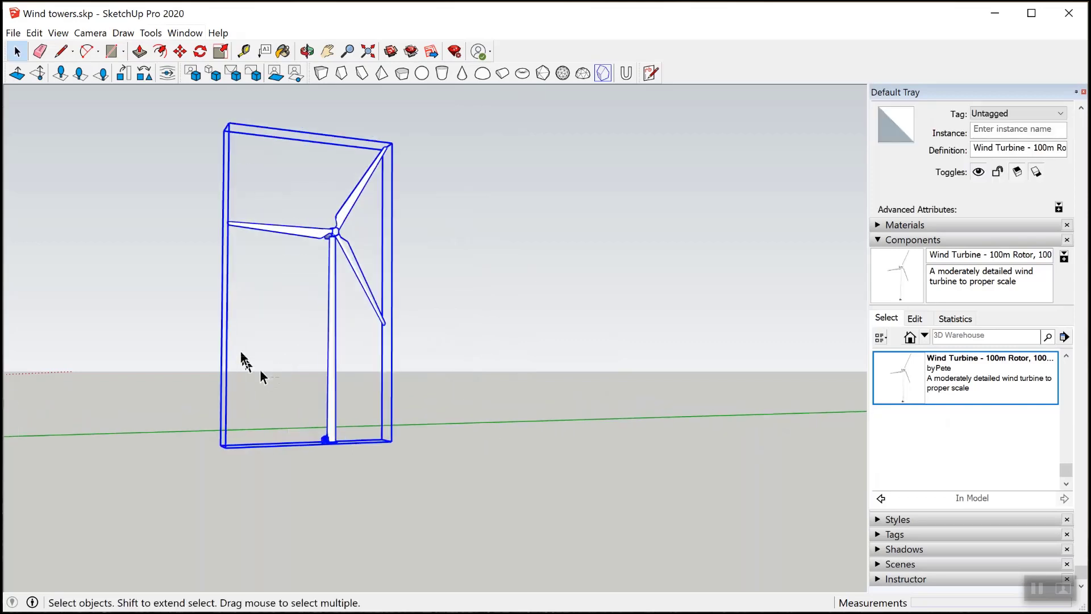
pyautogui.press('o')
pyautogui.moveTo(244, 360); pyautogui.dragTo(146, 224)
pyautogui.moveTo(318, 253); pyautogui.dragTo(322, 340)
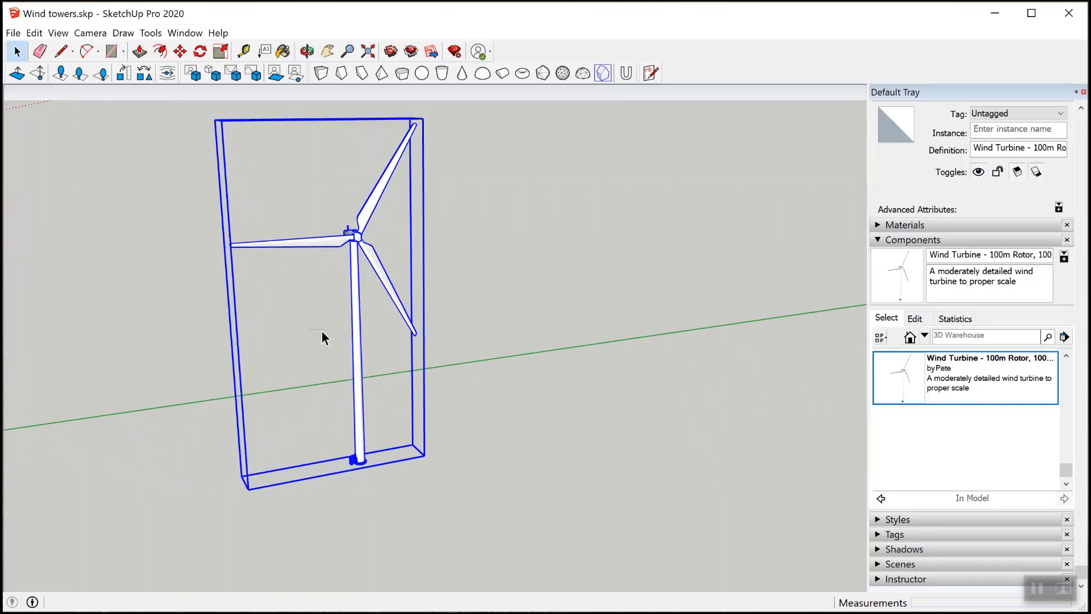
pyautogui.press('space')
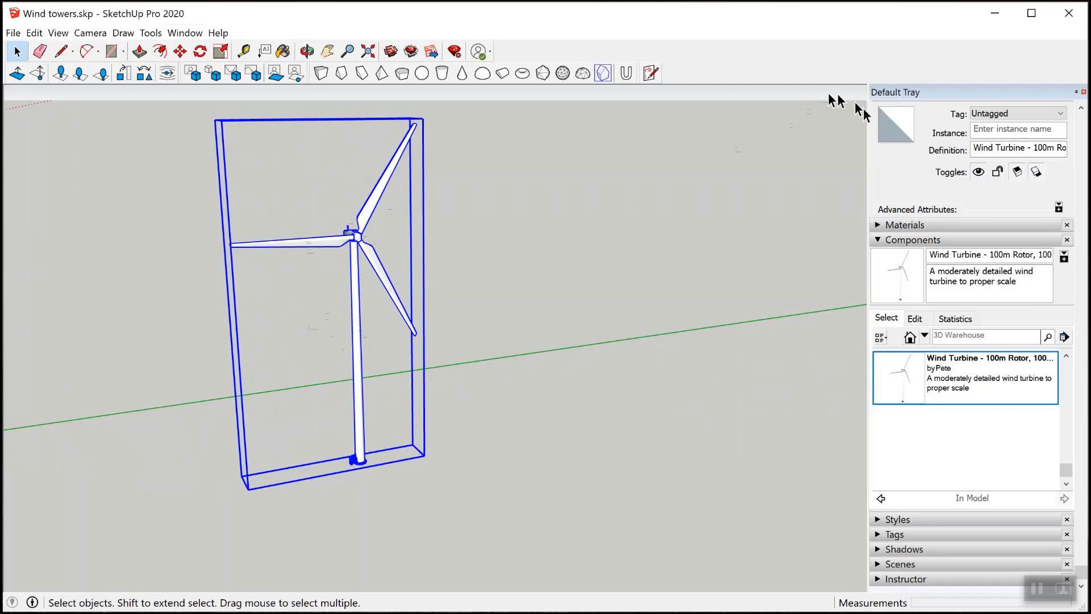
pyautogui.scroll(1, 932, 132)
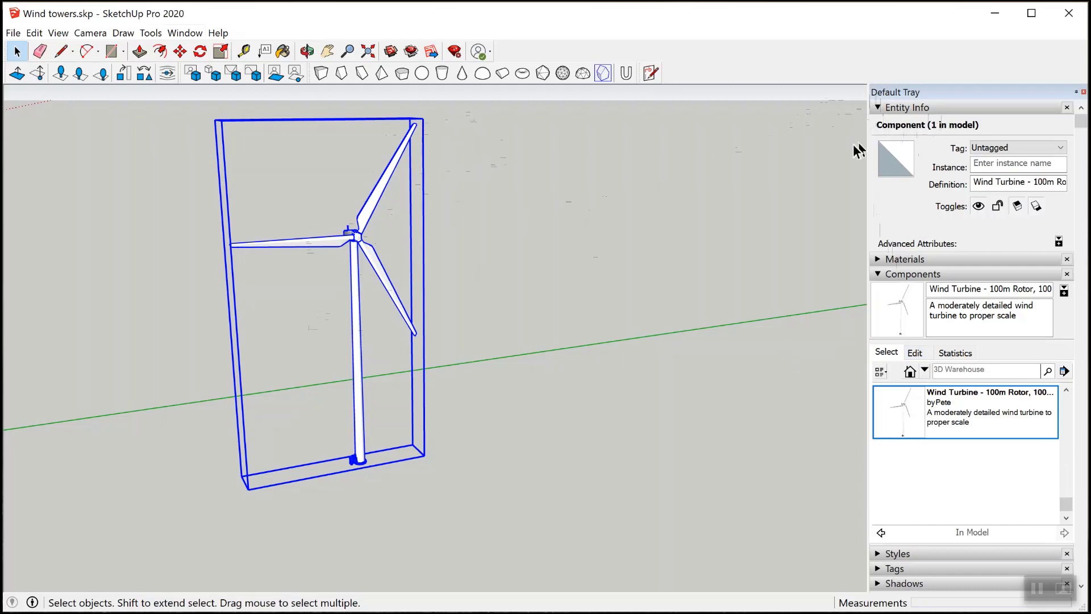
# Step: Open the Wind Turbine component, inspect its rotor and tower groups, then exit and select the whole turbine
pyautogui.doubleClick(366, 209)
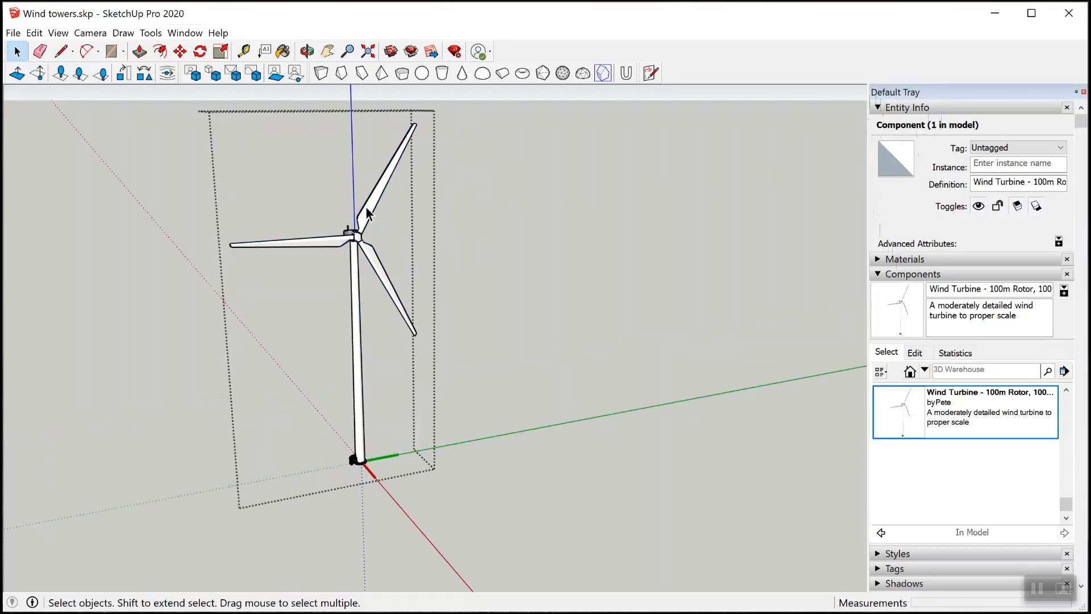
pyautogui.click(366, 210)
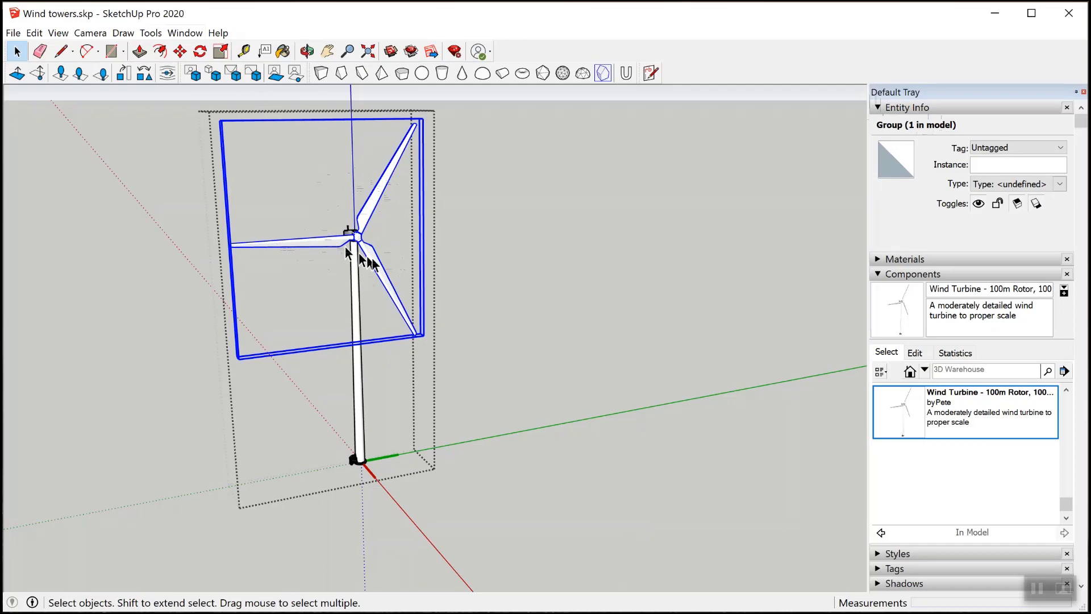
pyautogui.scroll(3, 356, 233)
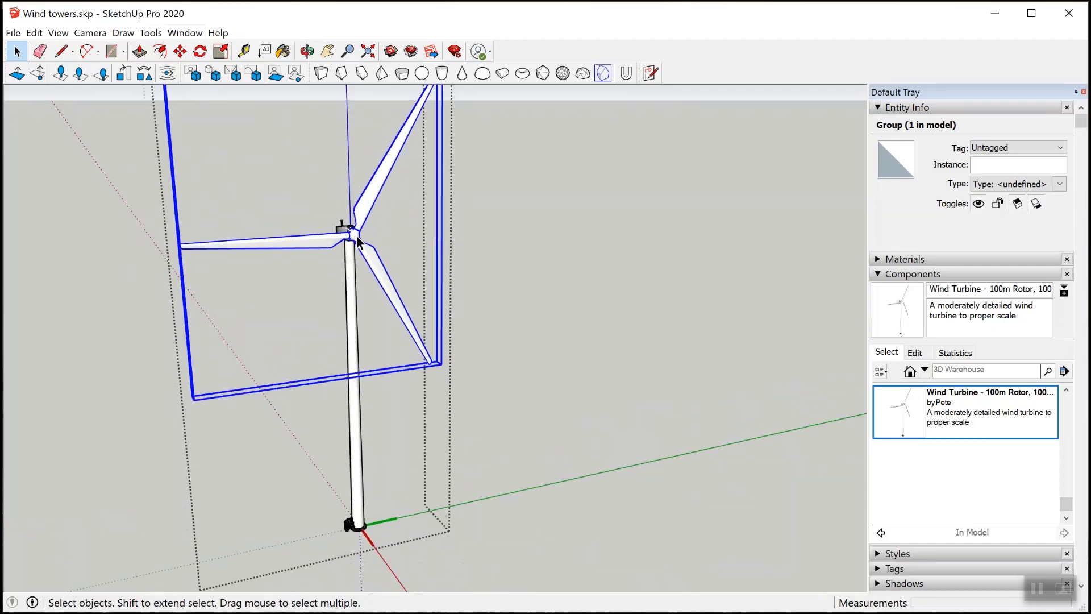
pyautogui.scroll(-2, 357, 237)
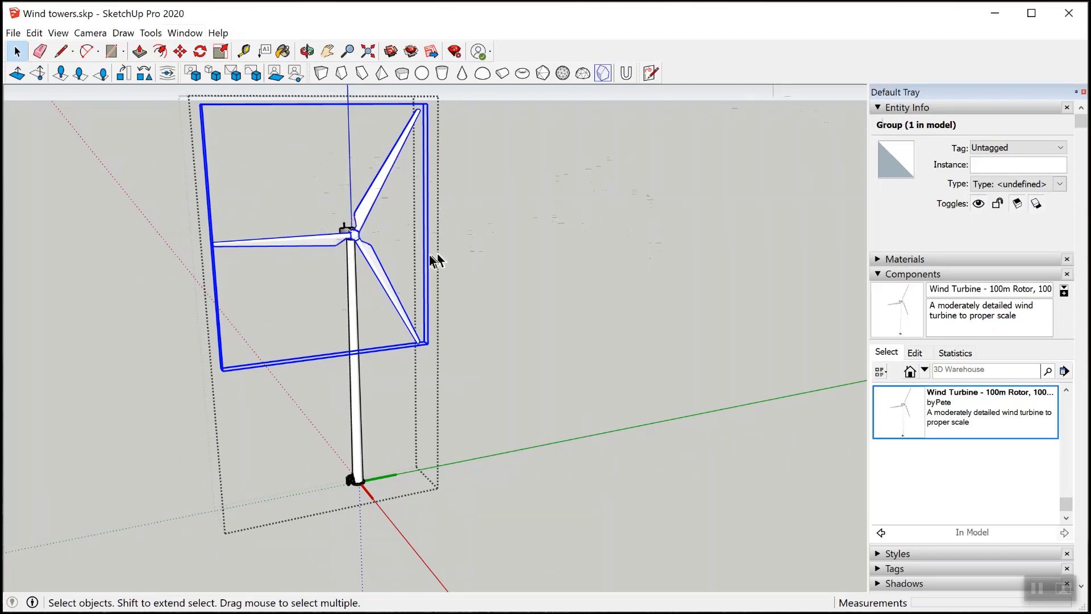
pyautogui.click(352, 278)
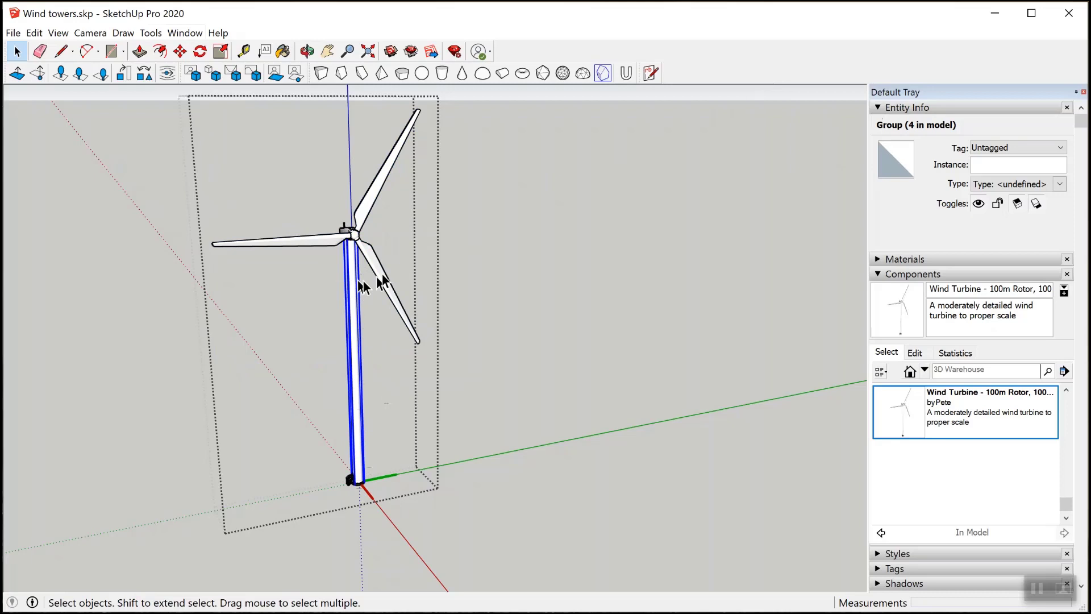
pyautogui.click(306, 312)
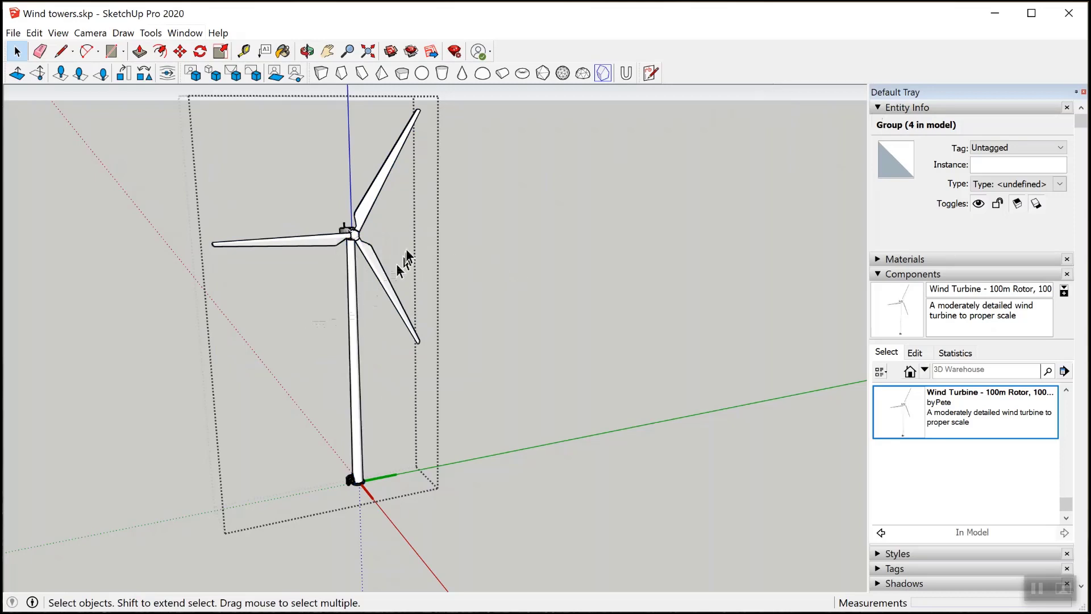
pyautogui.click(352, 234)
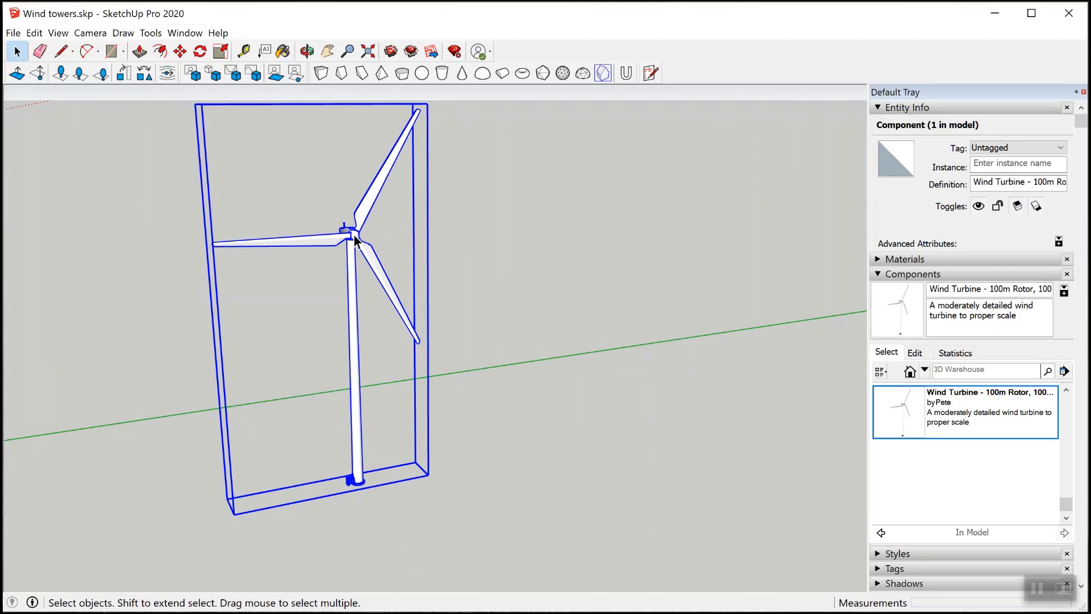
# Step: Explode the Wind Turbine component and confirm the tower and rotor are separate groups
pyautogui.rightClick(325, 238)
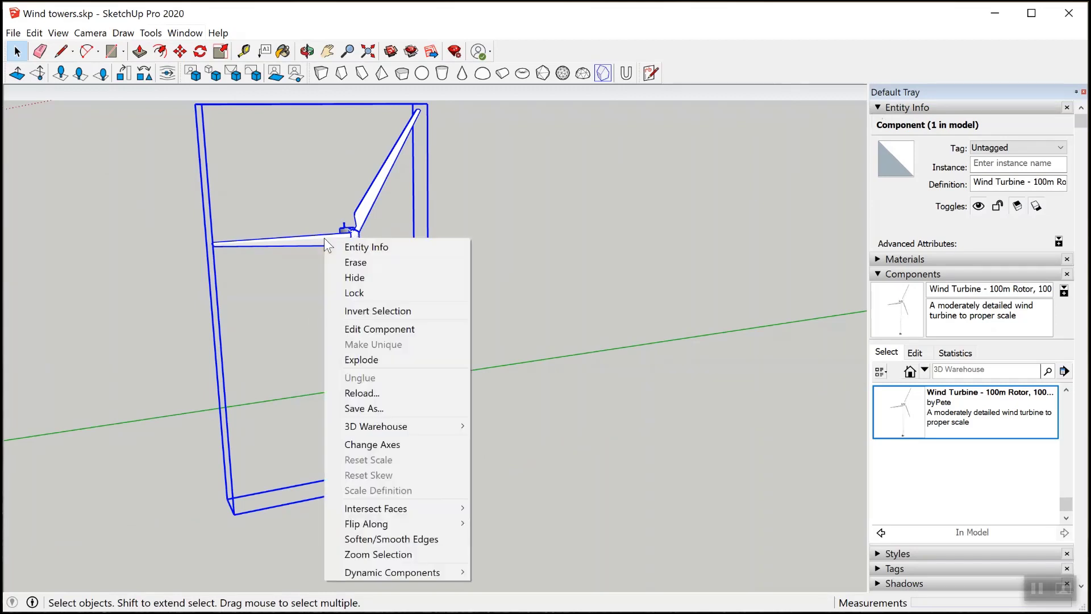
pyautogui.click(363, 358)
pyautogui.click(372, 312)
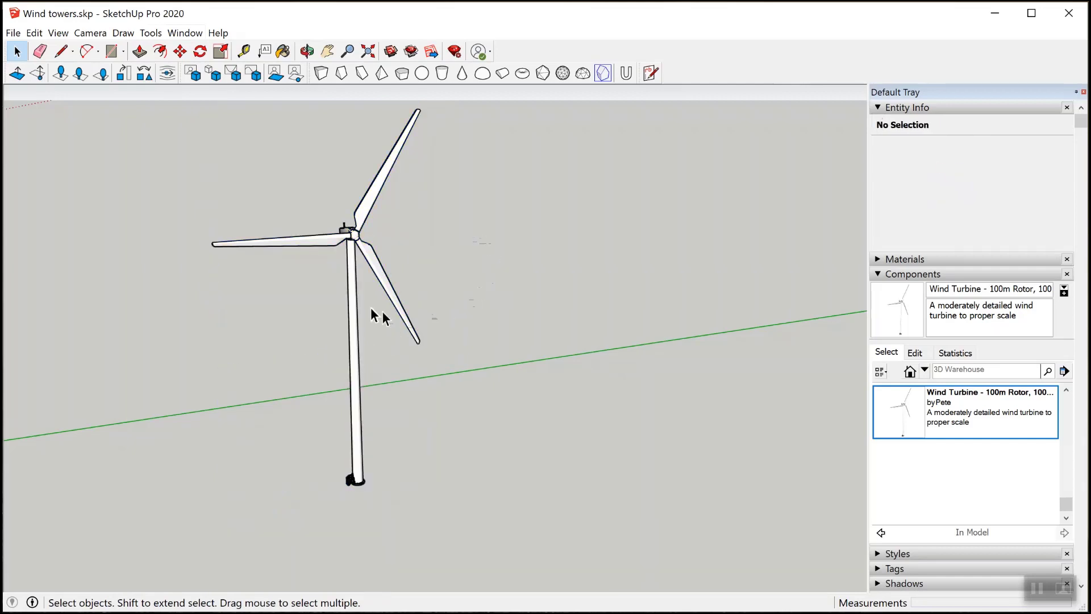
pyautogui.click(358, 318)
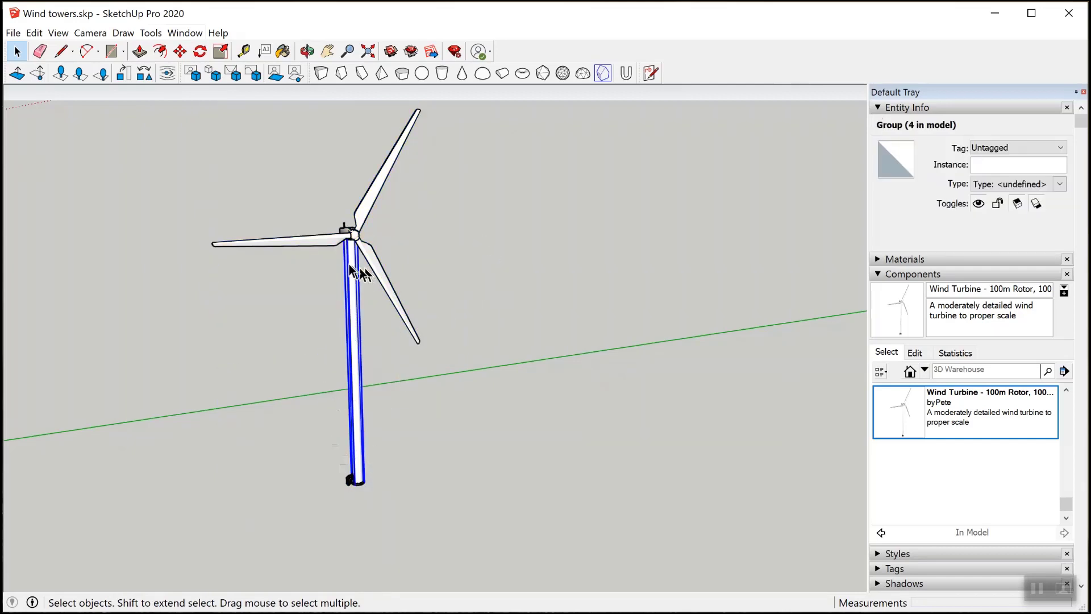
pyautogui.click(328, 243)
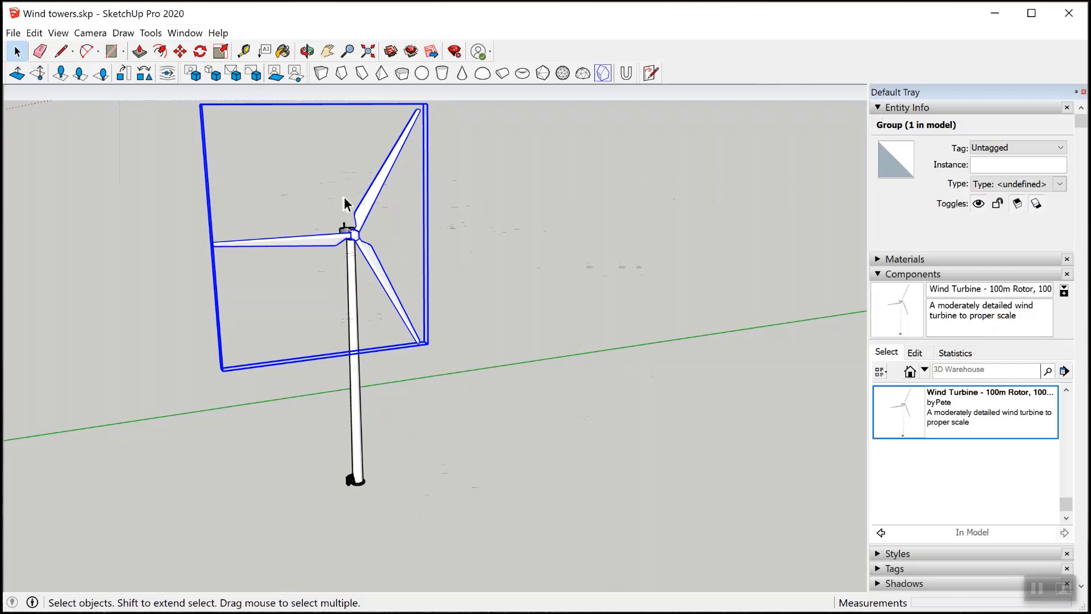
pyautogui.click(123, 74)
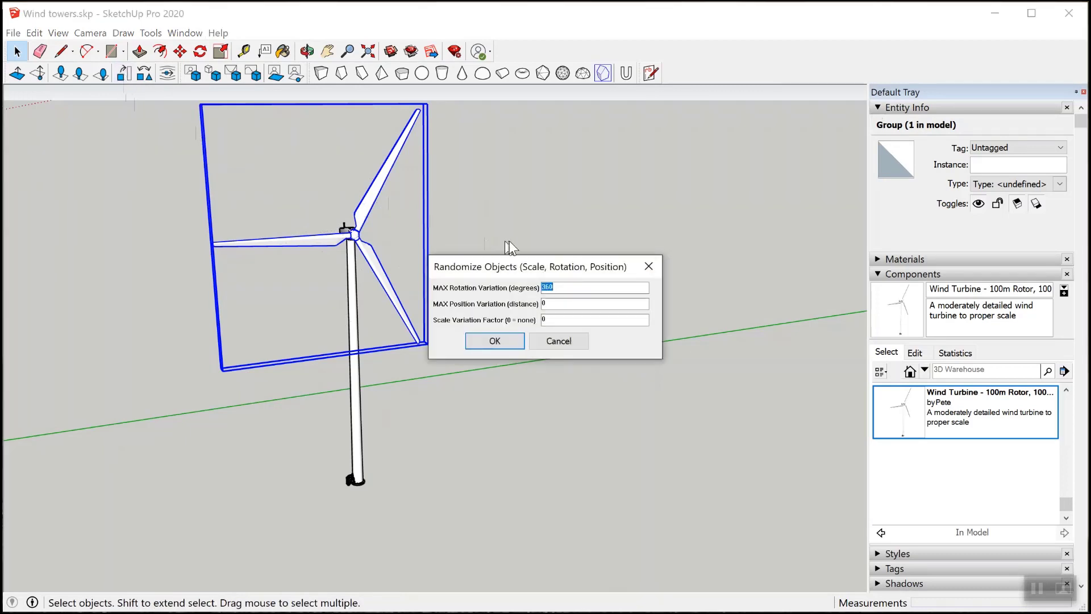
pyautogui.moveTo(512, 277); pyautogui.dragTo(549, 162)
pyautogui.press('Tab')
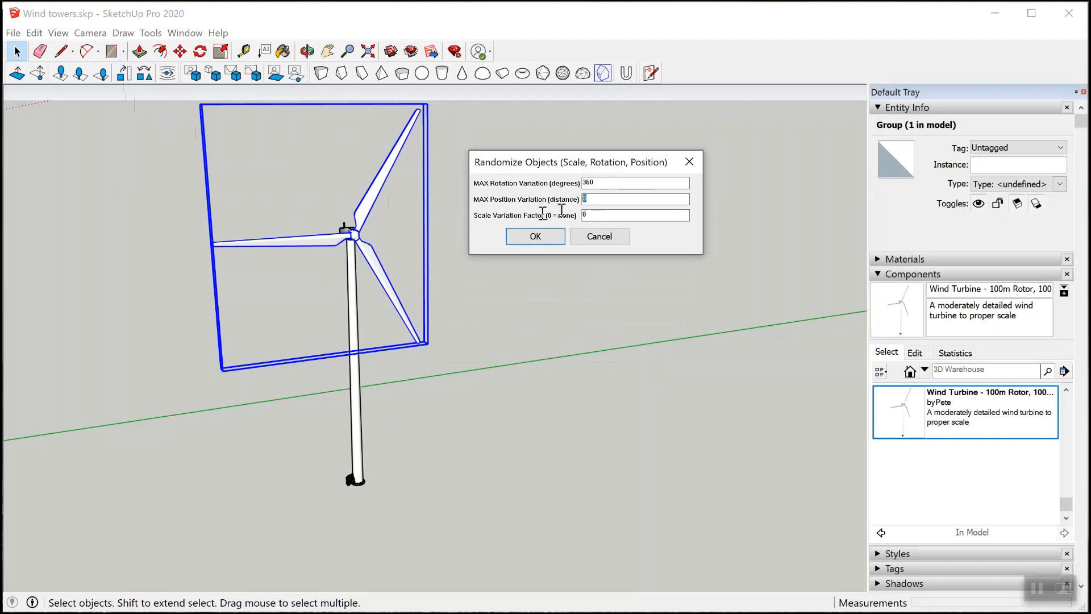
pyautogui.press('Right')
pyautogui.doubleClick(608, 183)
pyautogui.click(530, 239)
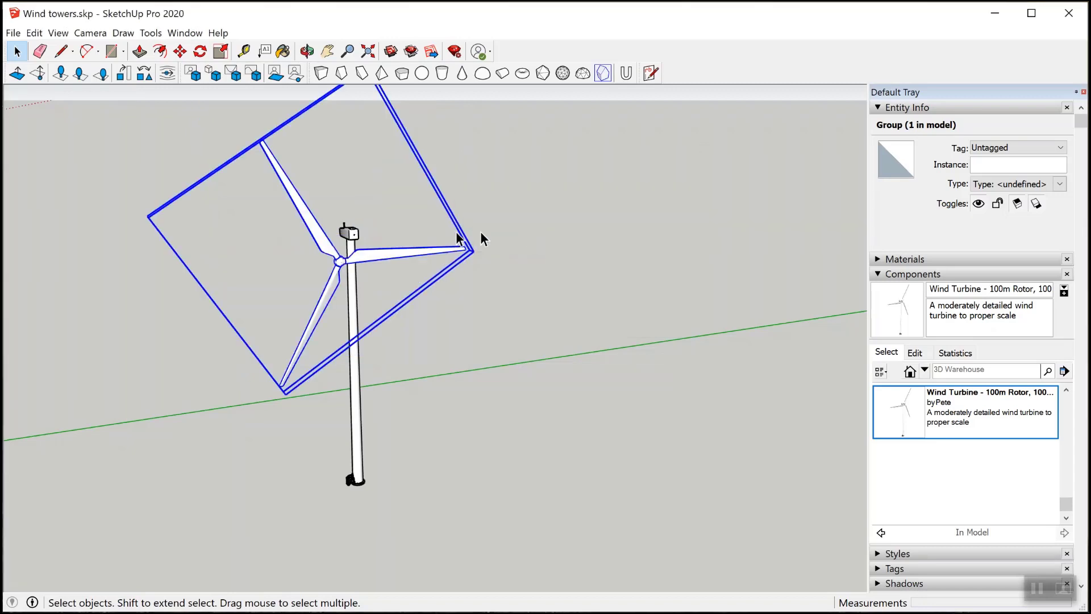
pyautogui.scroll(3, 348, 242)
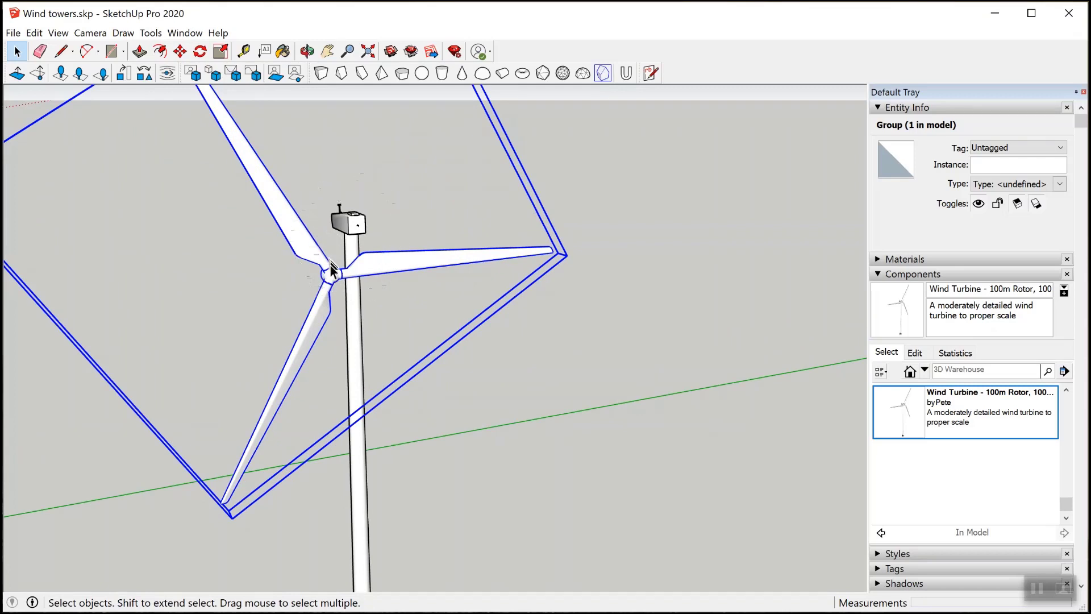
pyautogui.scroll(-4, 420, 263)
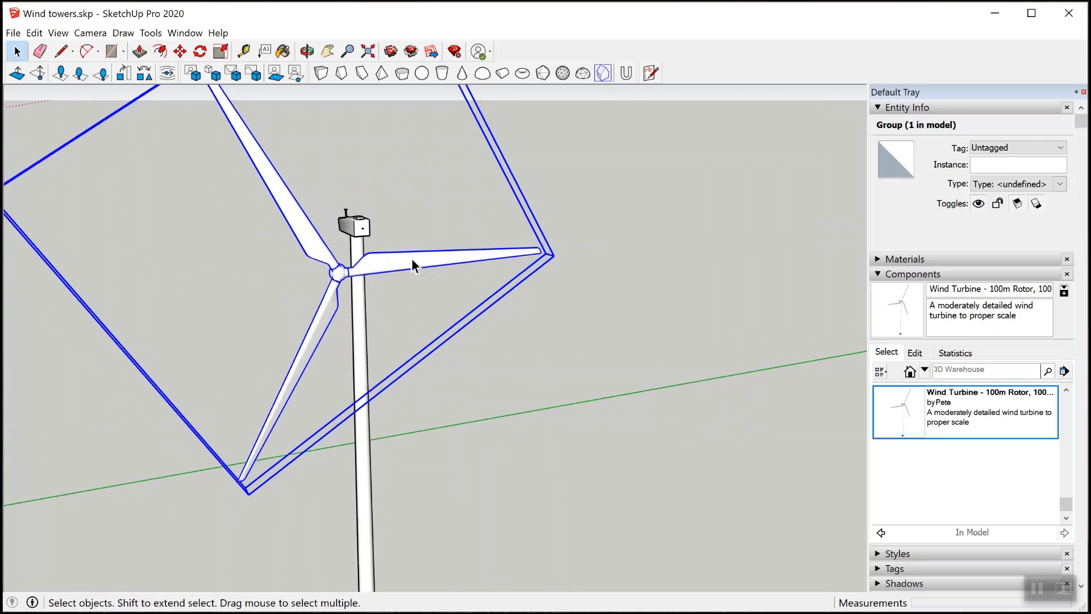
pyautogui.hotkey('ctrl', 'z')
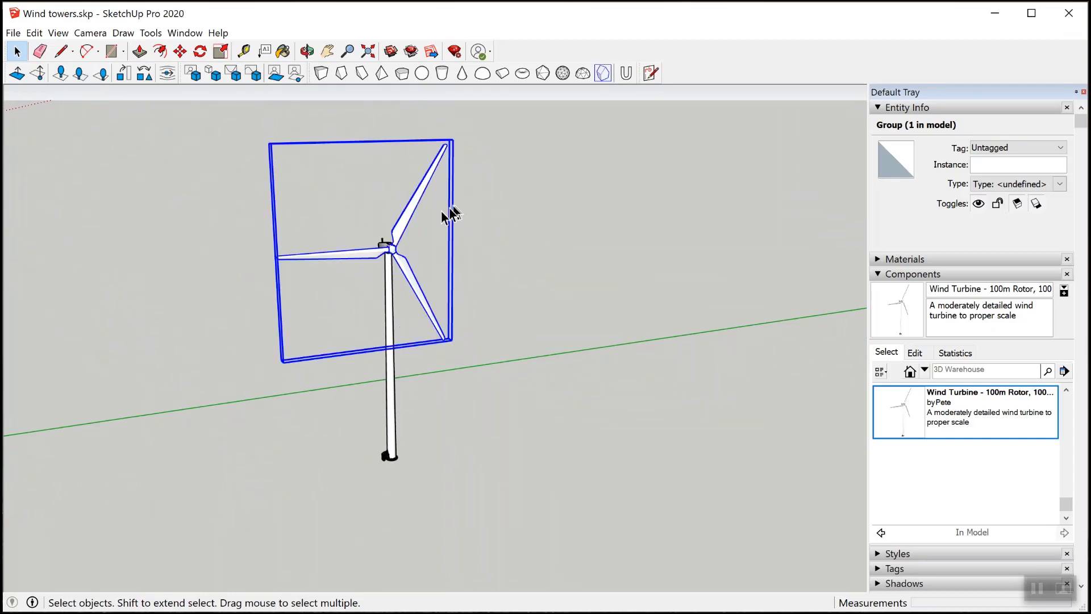
pyautogui.click(124, 79)
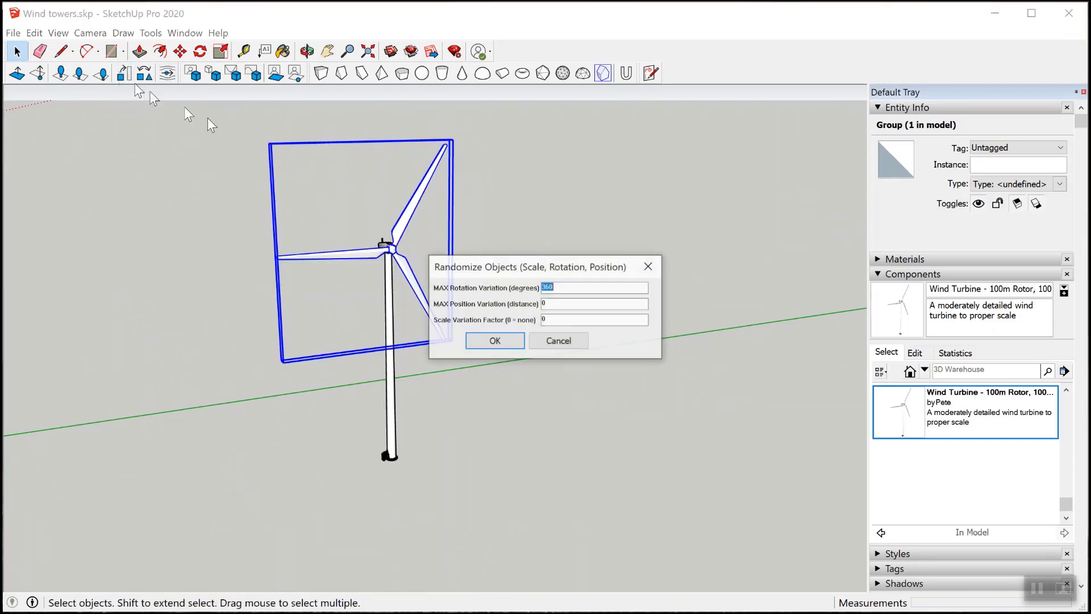
pyautogui.click(493, 342)
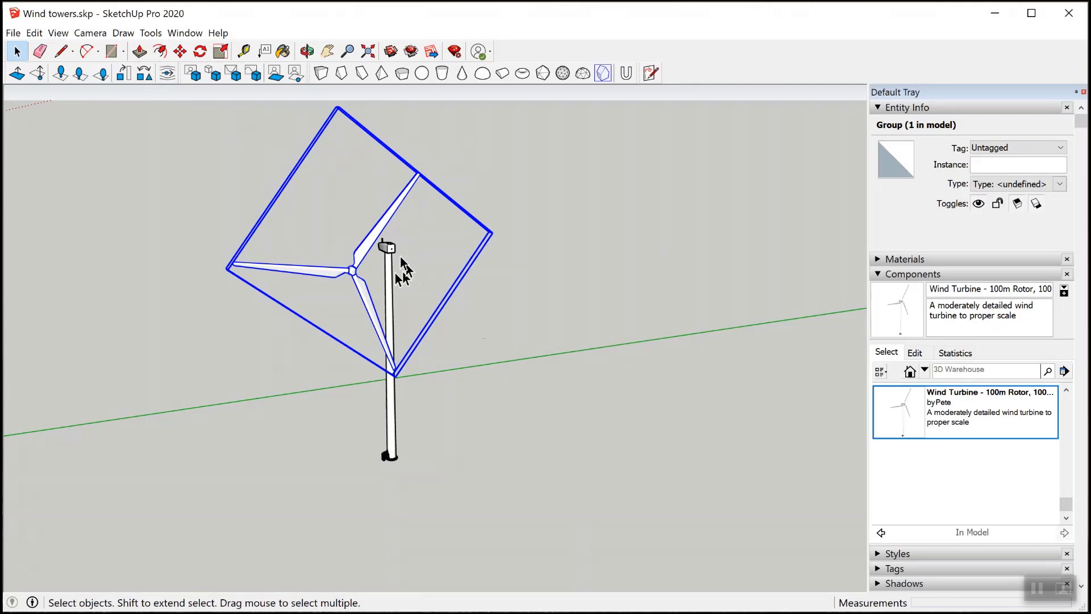
pyautogui.hotkey('ctrl', 'z')
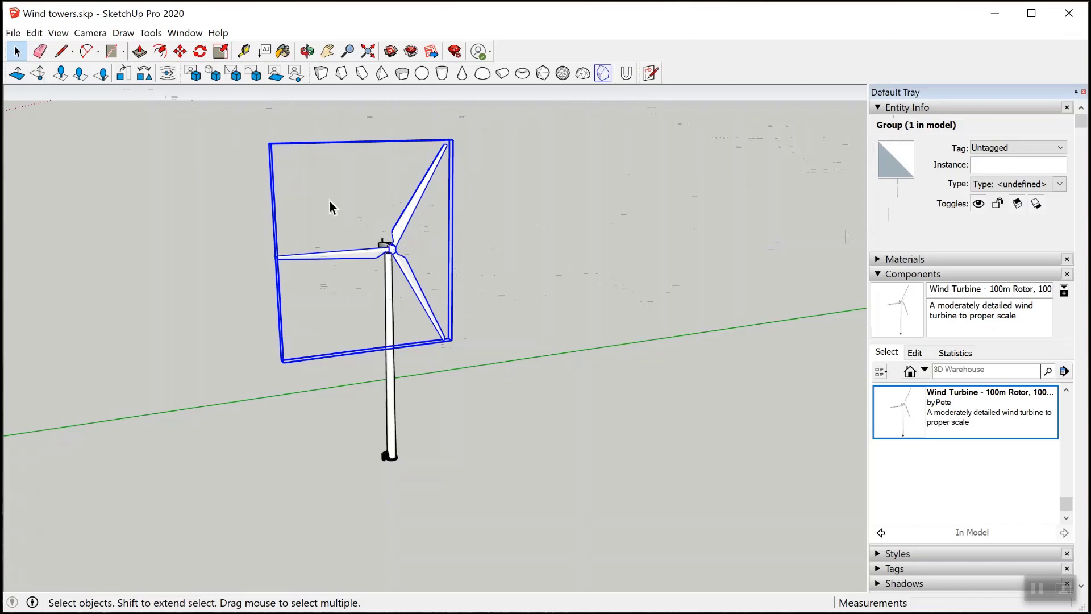
# Step: Orbit to the turbine's side and zoom in on the rotor hub
pyautogui.moveTo(329, 207); pyautogui.dragTo(502, 262, button='middle')
pyautogui.scroll(4, 465, 251)
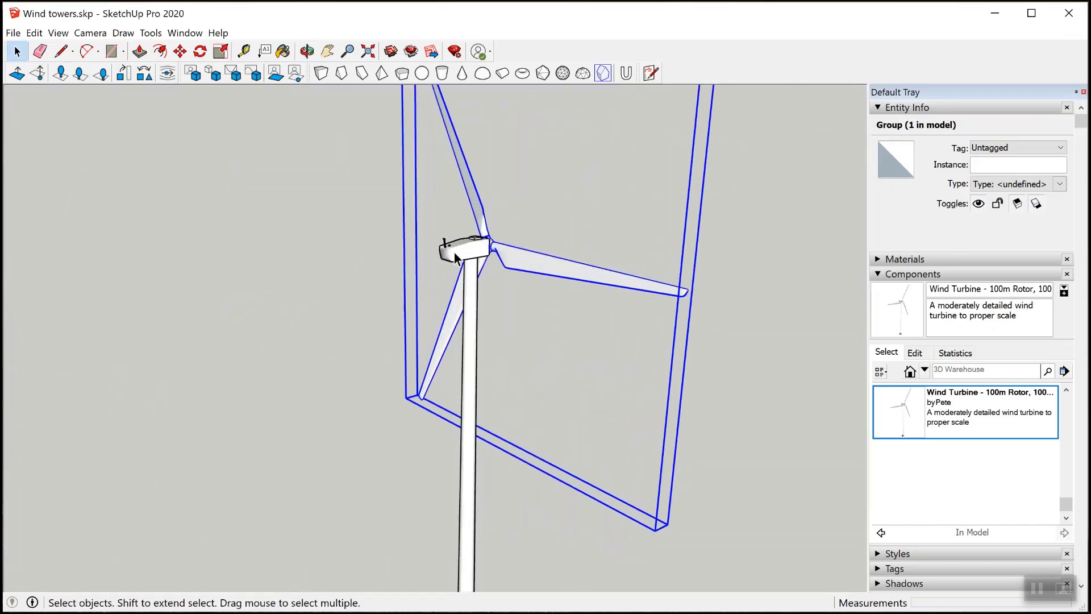
# Step: Hide the nacelle and tower groups
pyautogui.click(465, 252)
pyautogui.rightClick(472, 247)
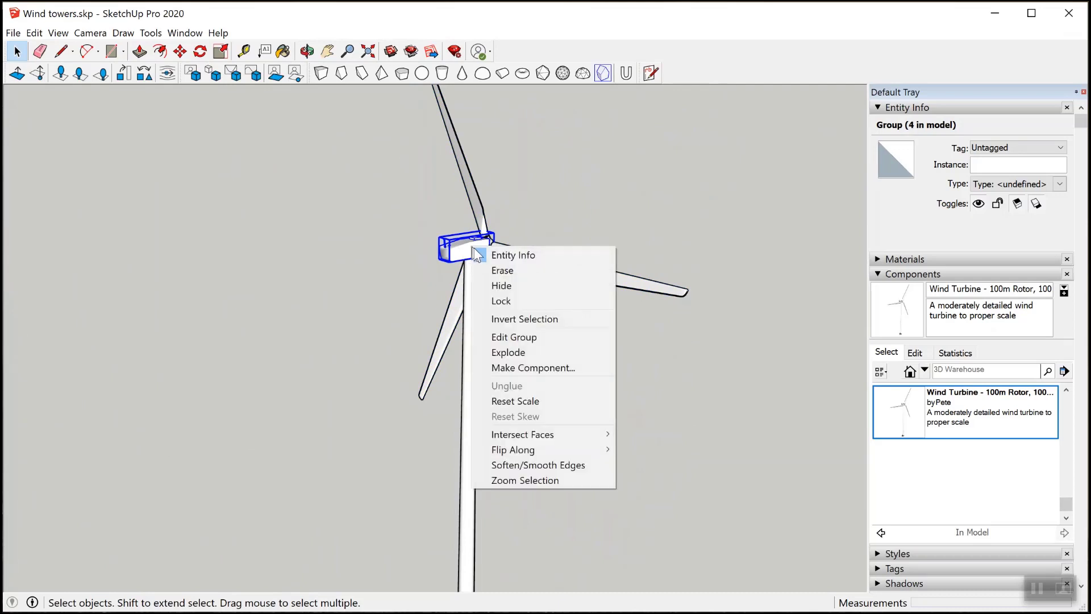
pyautogui.click(502, 286)
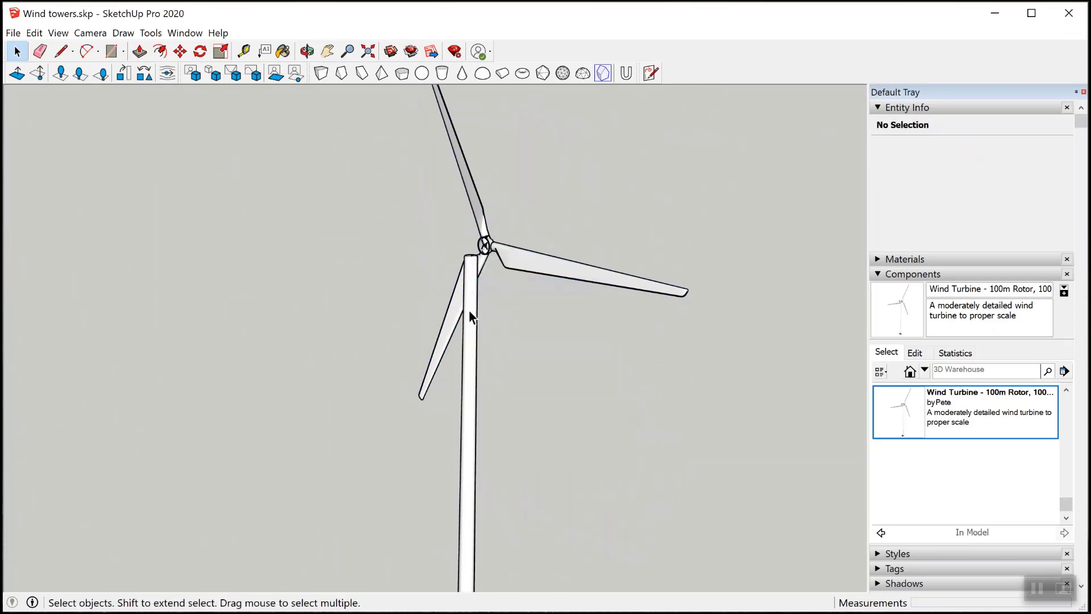
pyautogui.rightClick(471, 312)
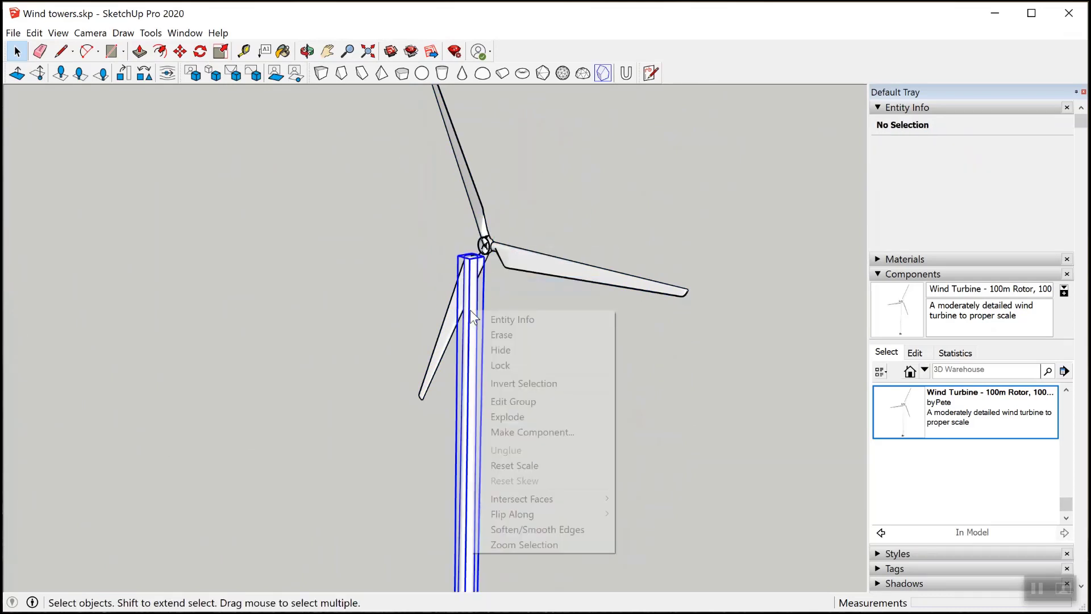
pyautogui.click(515, 350)
pyautogui.scroll(3, 512, 272)
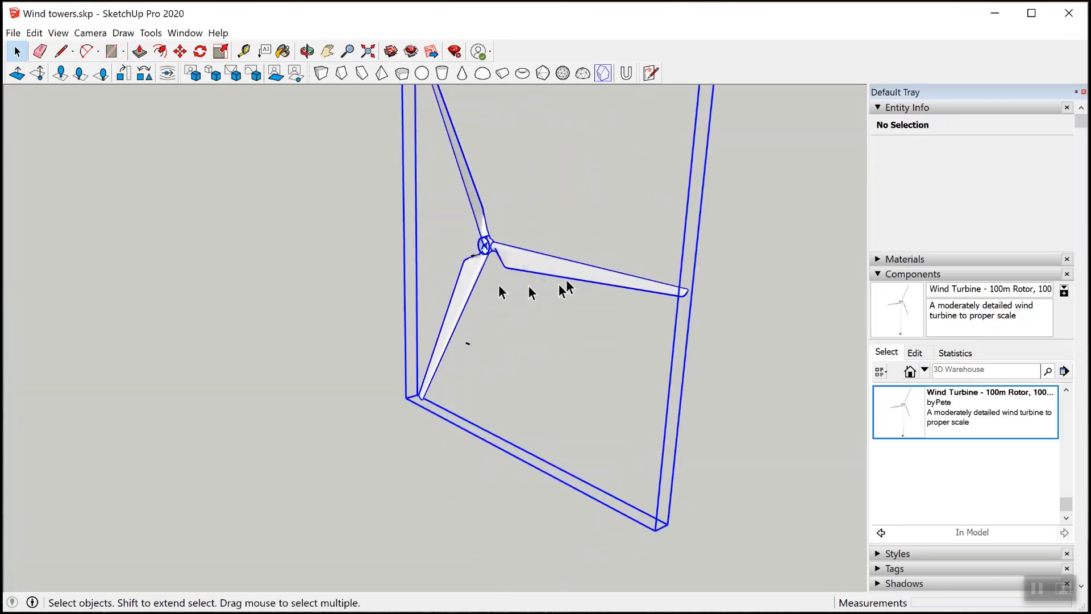
# Step: Select the rotor group and orbit and zoom around its hub
pyautogui.click(500, 287)
pyautogui.moveTo(500, 287); pyautogui.dragTo(511, 267, button='middle')
pyautogui.scroll(2, 475, 239)
pyautogui.scroll(2, 475, 239)
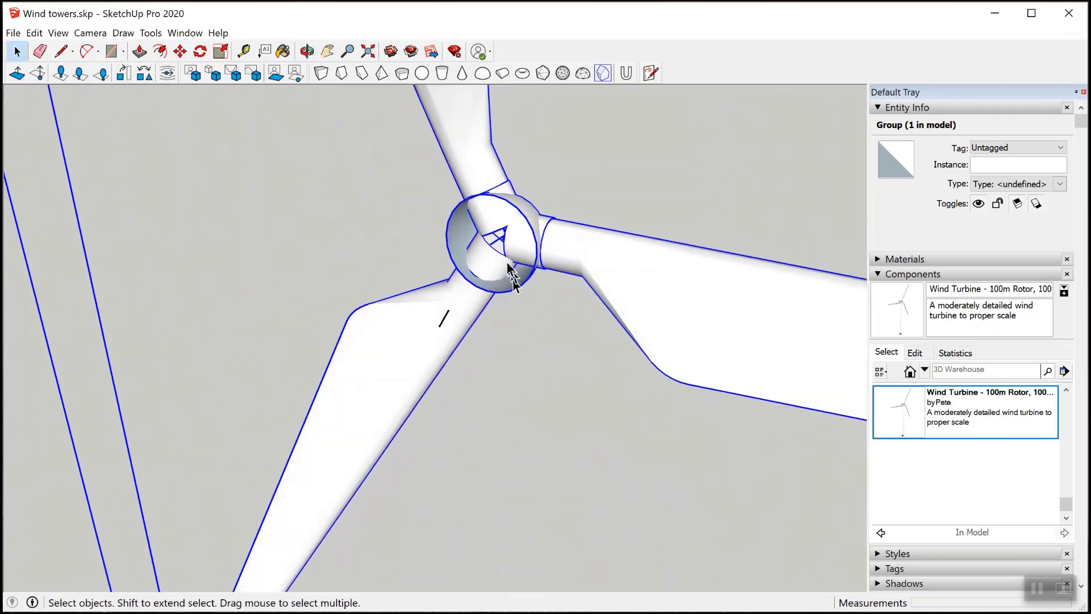
pyautogui.scroll(4, 494, 246)
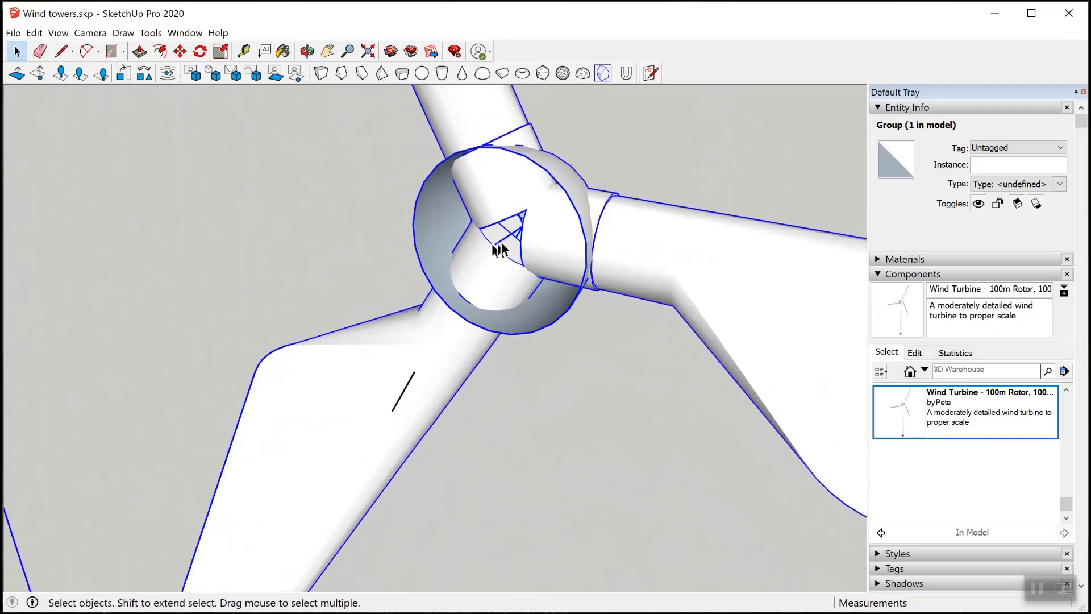
pyautogui.moveTo(499, 253); pyautogui.dragTo(473, 280, button='middle')
pyautogui.scroll(-3, 454, 294)
pyautogui.scroll(-4, 490, 274)
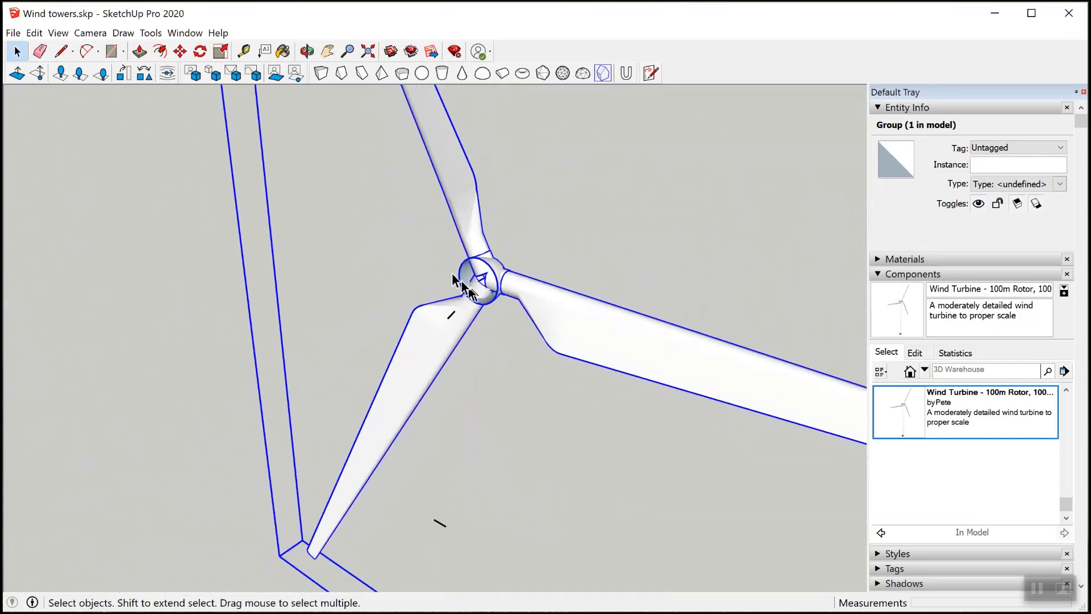
pyautogui.scroll(-5, 451, 230)
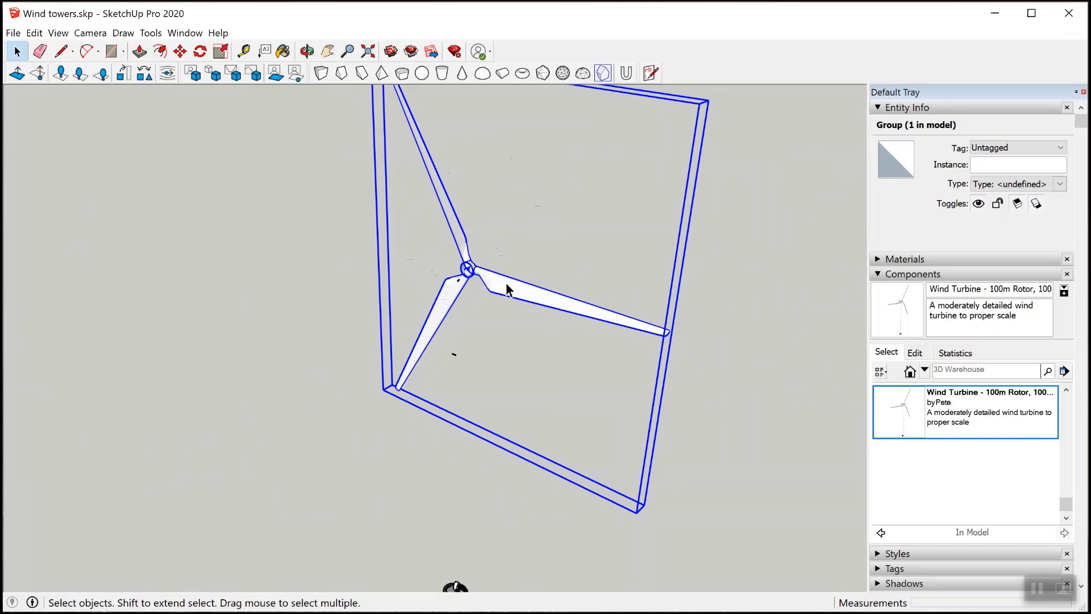
# Step: Choose Make Component on the rotor group and move the Create Component dialog to the right
pyautogui.rightClick(505, 287)
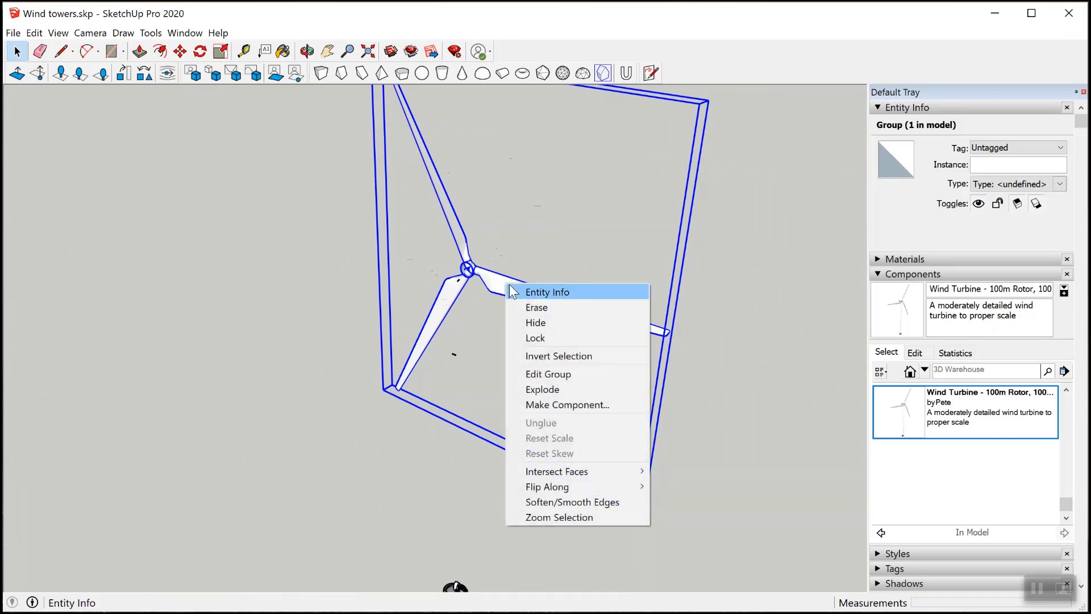
pyautogui.click(591, 405)
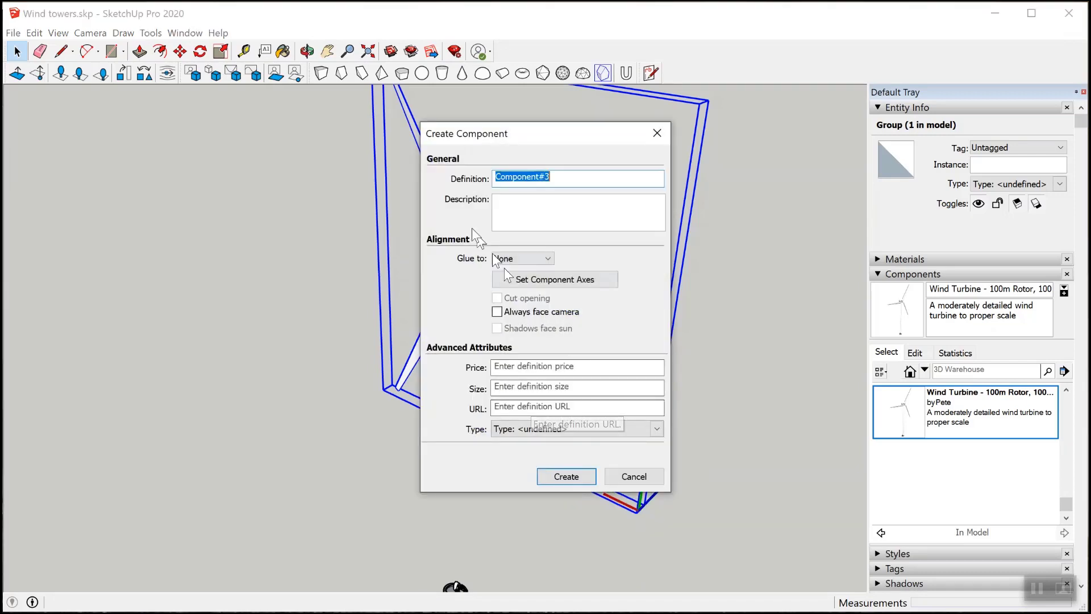
pyautogui.moveTo(505, 130); pyautogui.dragTo(800, 121)
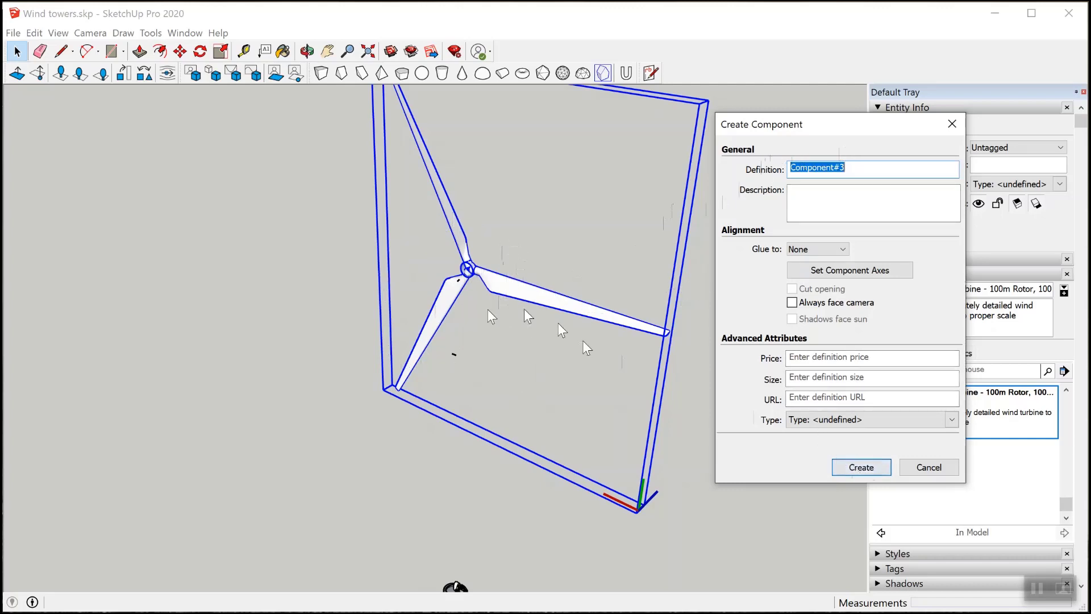
# Step: Place the component axes at the hub centre and create the rotor as Component#3
pyautogui.click(862, 276)
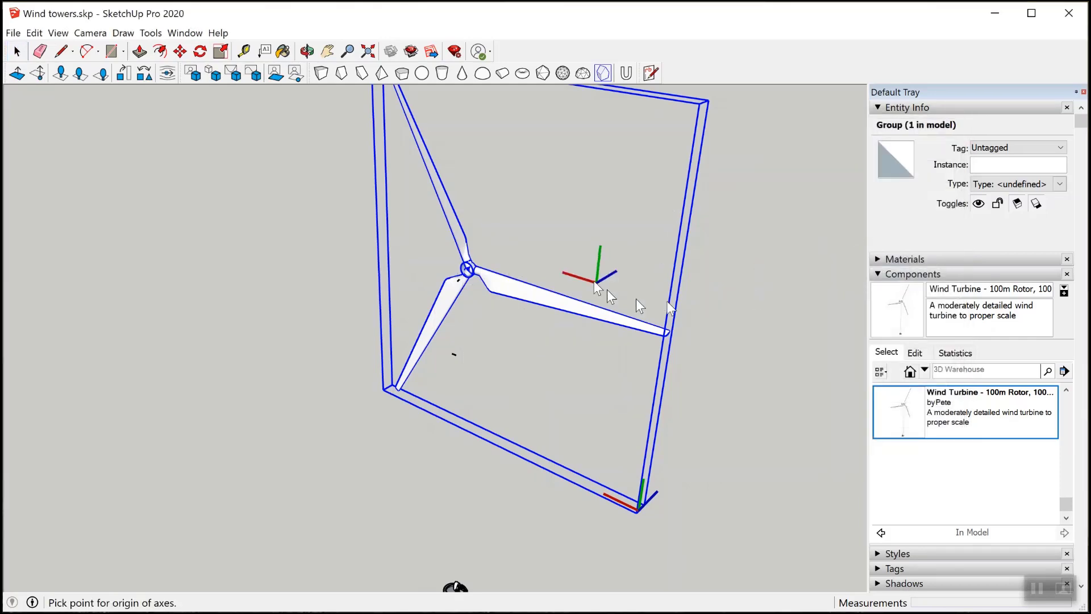
pyautogui.scroll(3, 474, 293)
pyautogui.scroll(5, 471, 287)
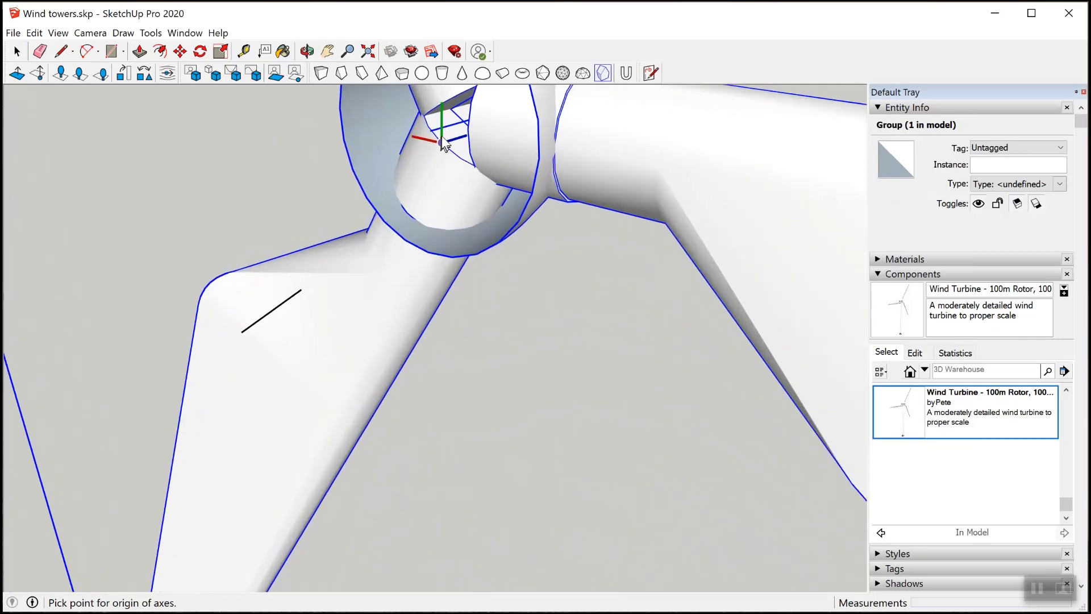
pyautogui.moveTo(412, 179); pyautogui.dragTo(390, 146, button='middle')
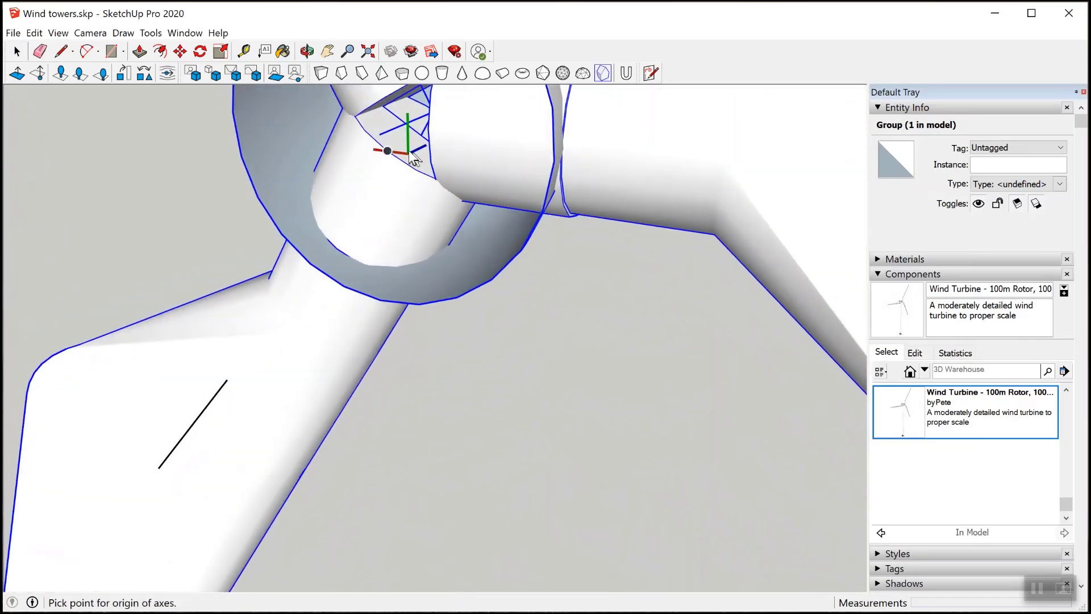
pyautogui.click(380, 134)
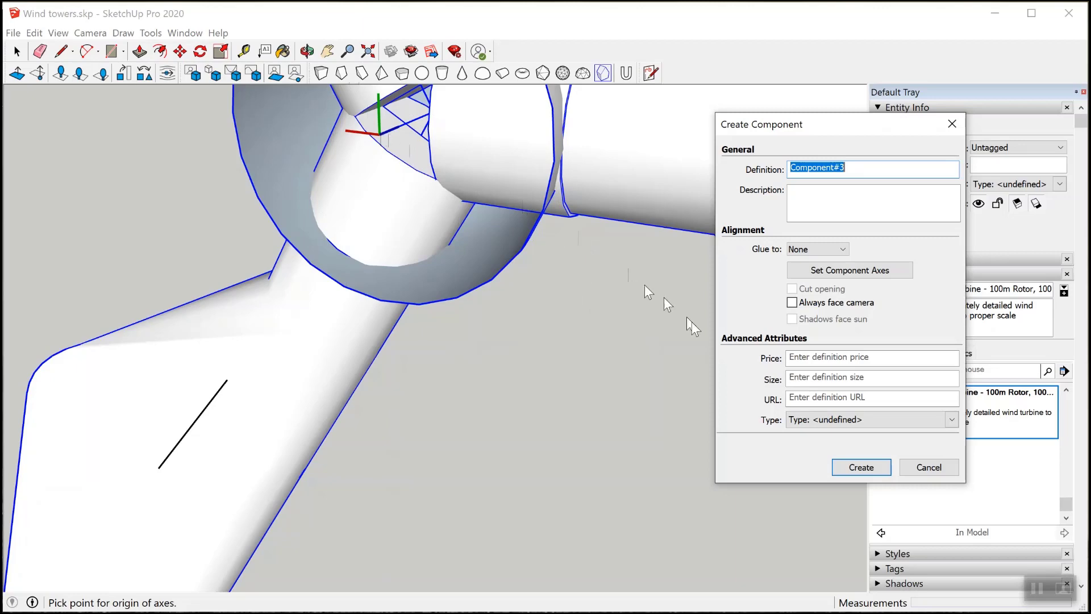
pyautogui.click(860, 468)
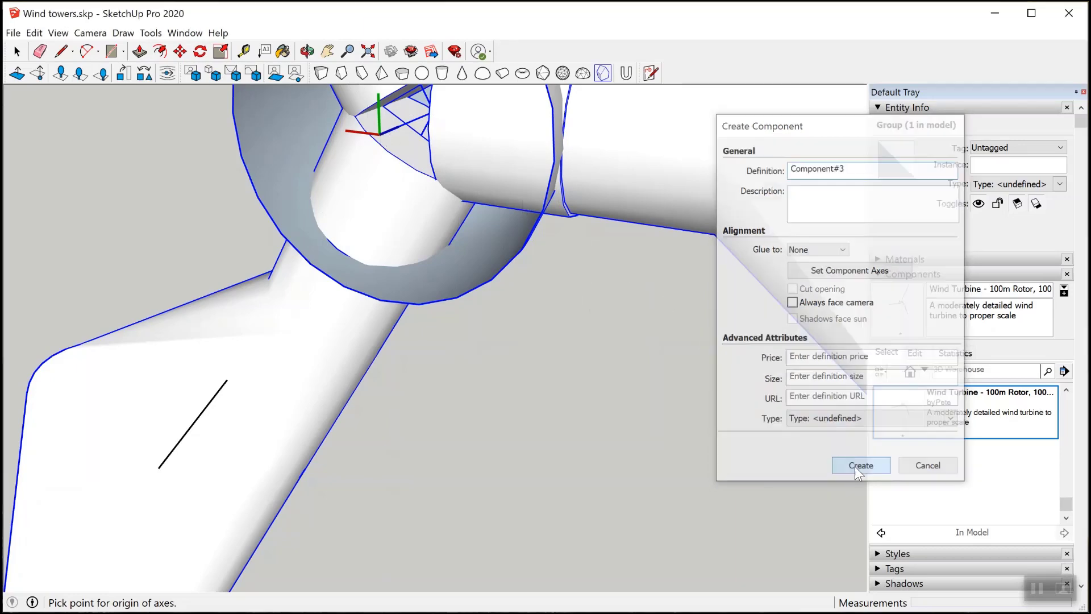
pyautogui.scroll(-6, 487, 348)
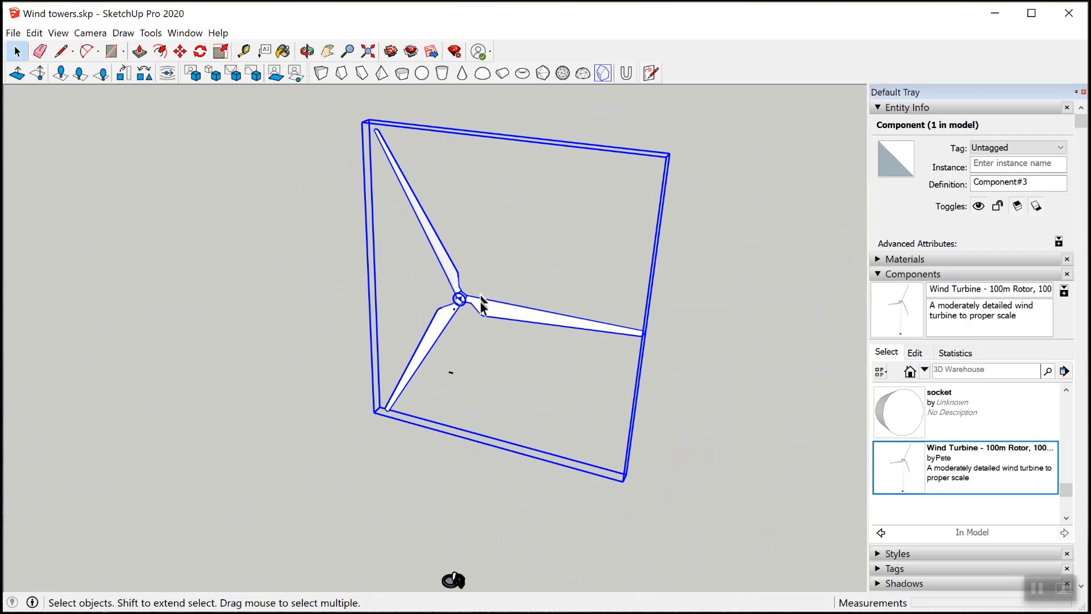
# Step: Open Component#3 to check its hub axes, close it, then open the Edit menu
pyautogui.doubleClick(494, 313)
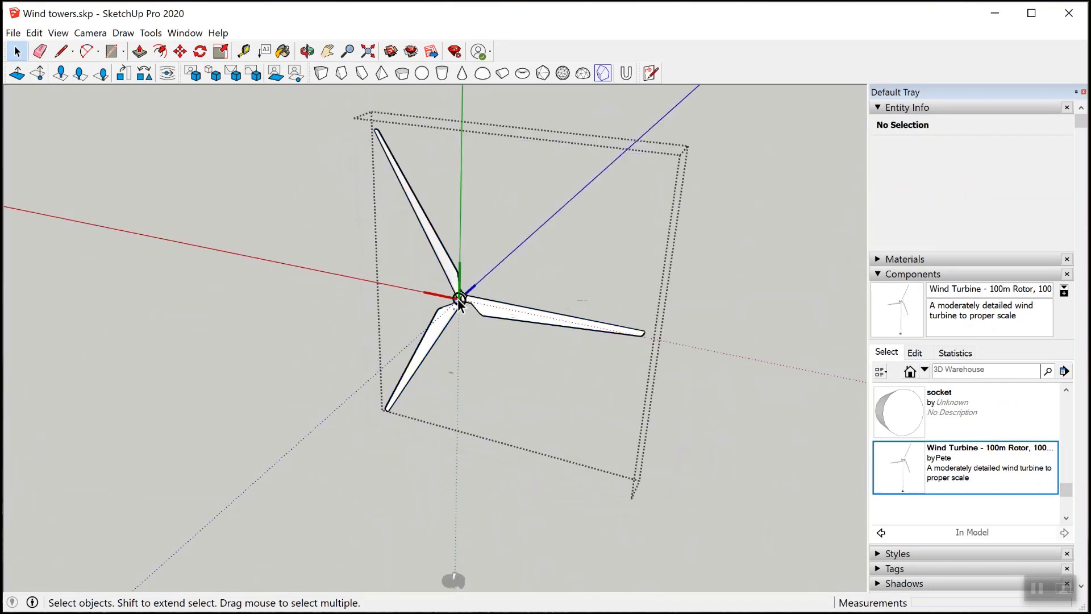
pyautogui.click(685, 297)
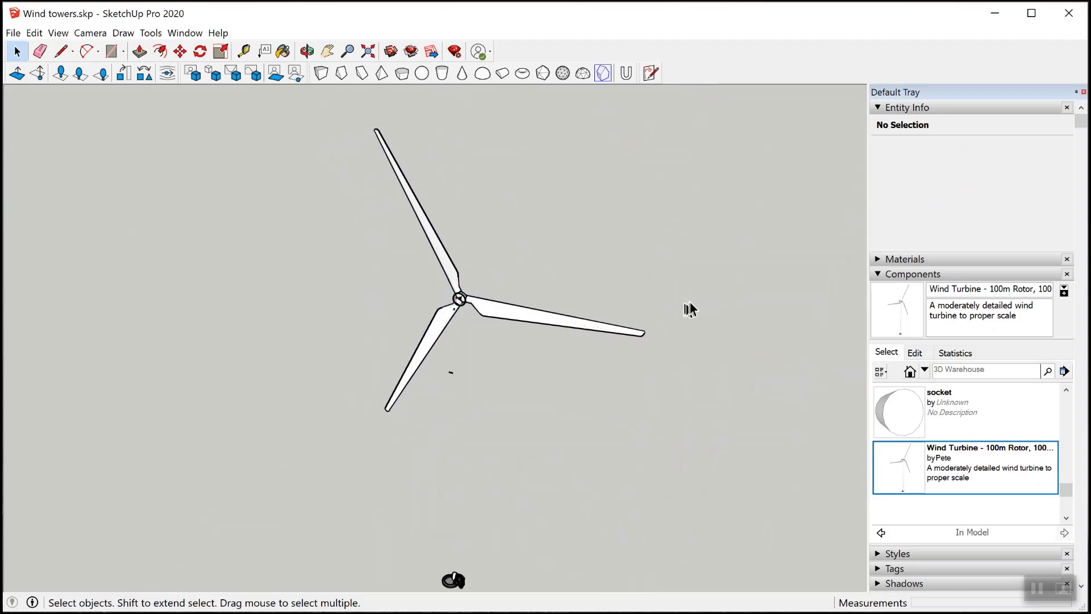
pyautogui.click(34, 33)
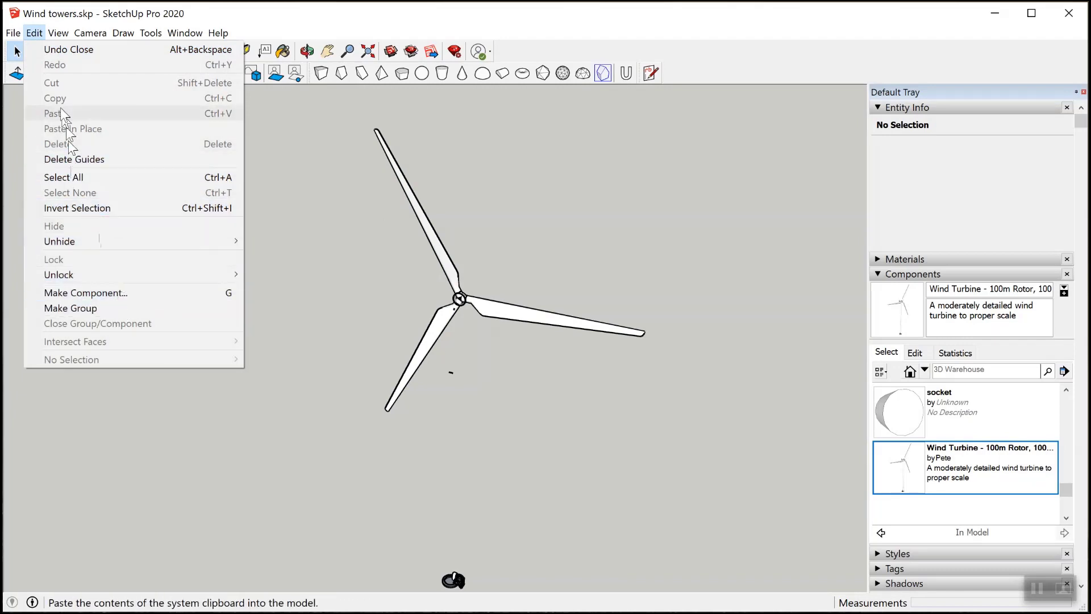
# Step: Unhide all hidden geometry to restore the tower and nacelle, then orbit around the turbine
pyautogui.moveTo(58, 33)
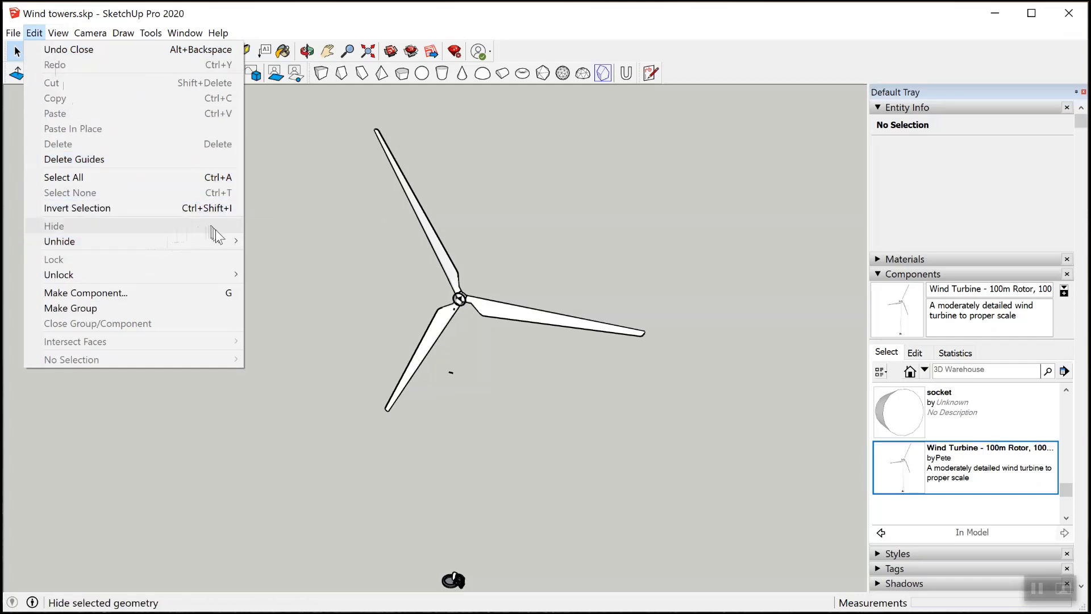
pyautogui.moveTo(233, 239)
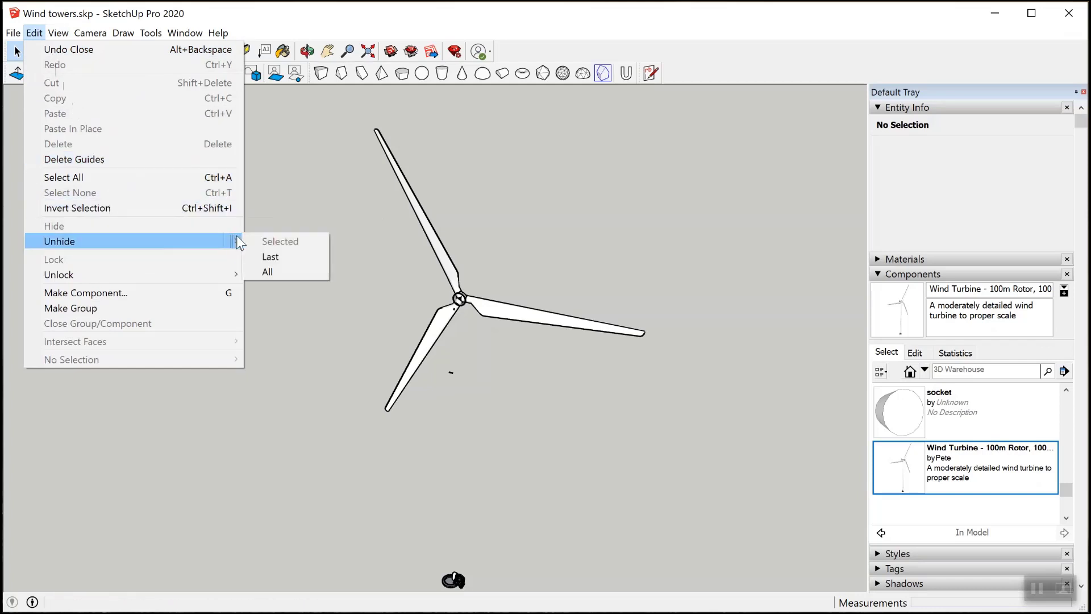
pyautogui.click(277, 272)
pyautogui.moveTo(595, 219); pyautogui.dragTo(244, 278, button='middle')
pyautogui.moveTo(511, 262); pyautogui.dragTo(419, 230, button='middle')
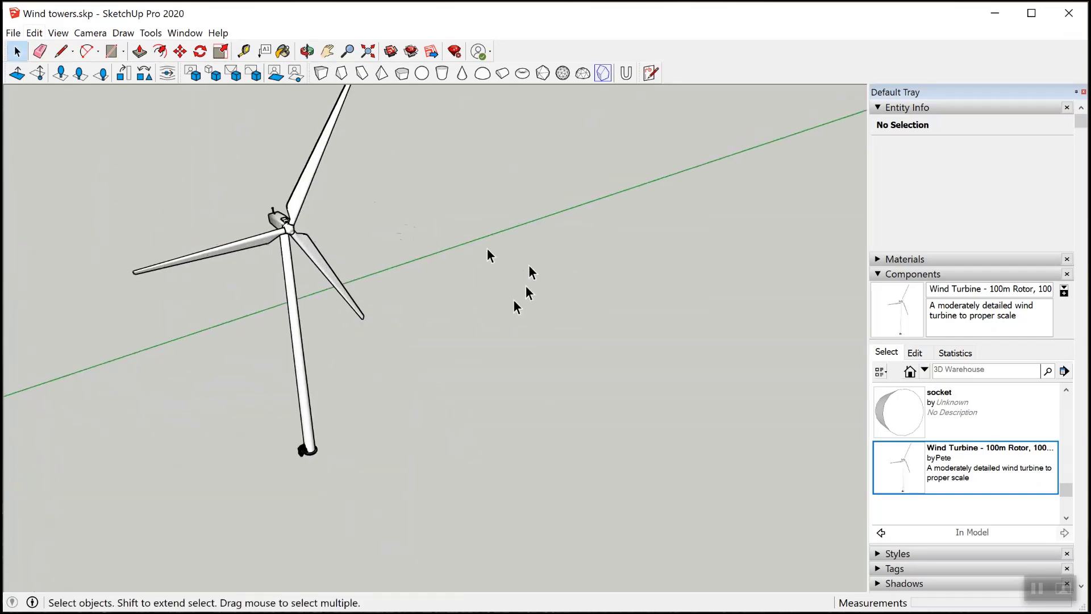
# Step: Orbit and zoom to face the turbine from the front and select the rotor, Component#3
pyautogui.moveTo(487, 250); pyautogui.dragTo(439, 231, button='middle')
pyautogui.scroll(-2, 492, 355)
pyautogui.moveTo(492, 355); pyautogui.dragTo(390, 237, button='middle')
pyautogui.scroll(3, 392, 238)
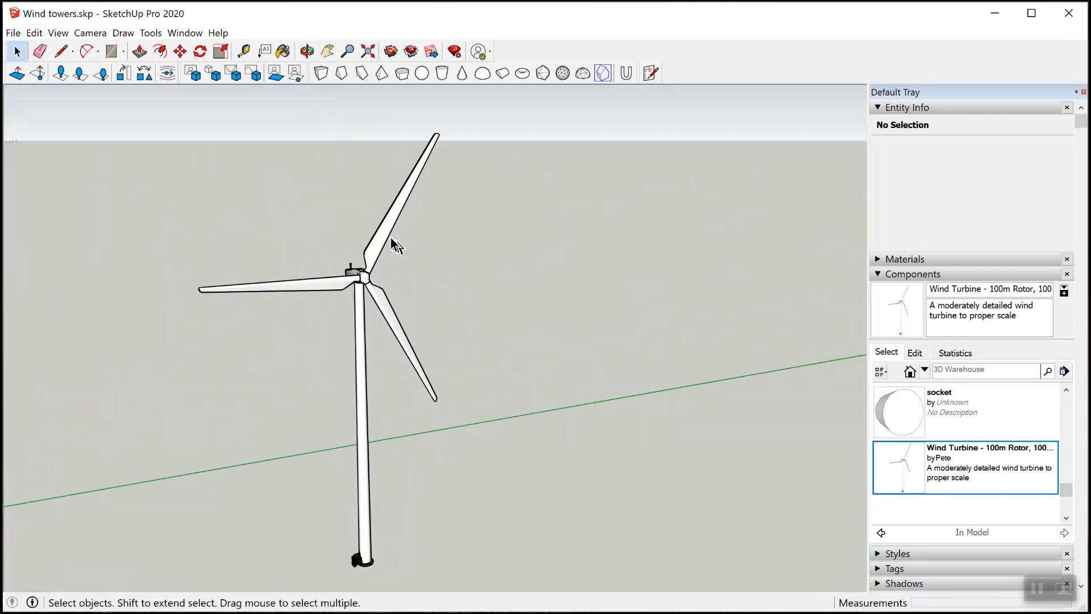
pyautogui.click(380, 240)
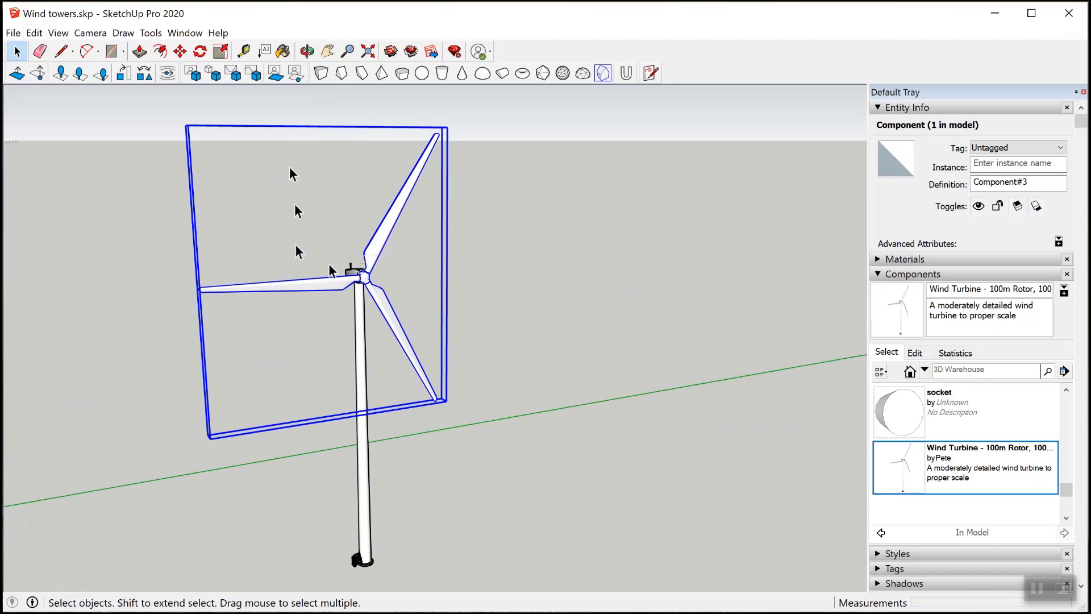
pyautogui.scroll(2, 318, 205)
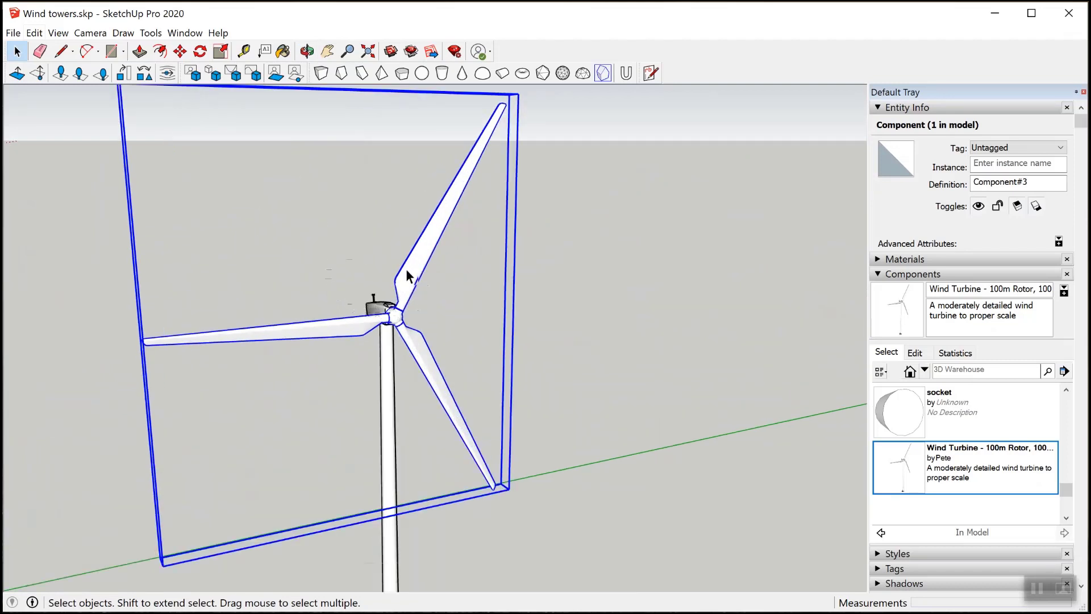
pyautogui.scroll(-2, 406, 269)
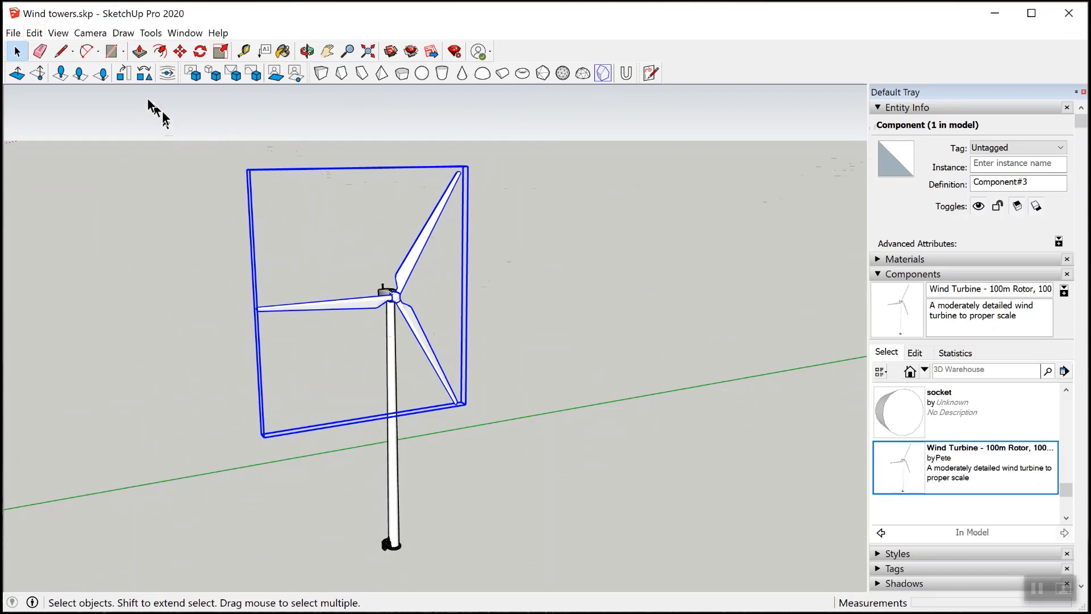
# Step: Apply Randomize Objects to the rotor three times with 360° max rotation, then deselect it
pyautogui.click(126, 78)
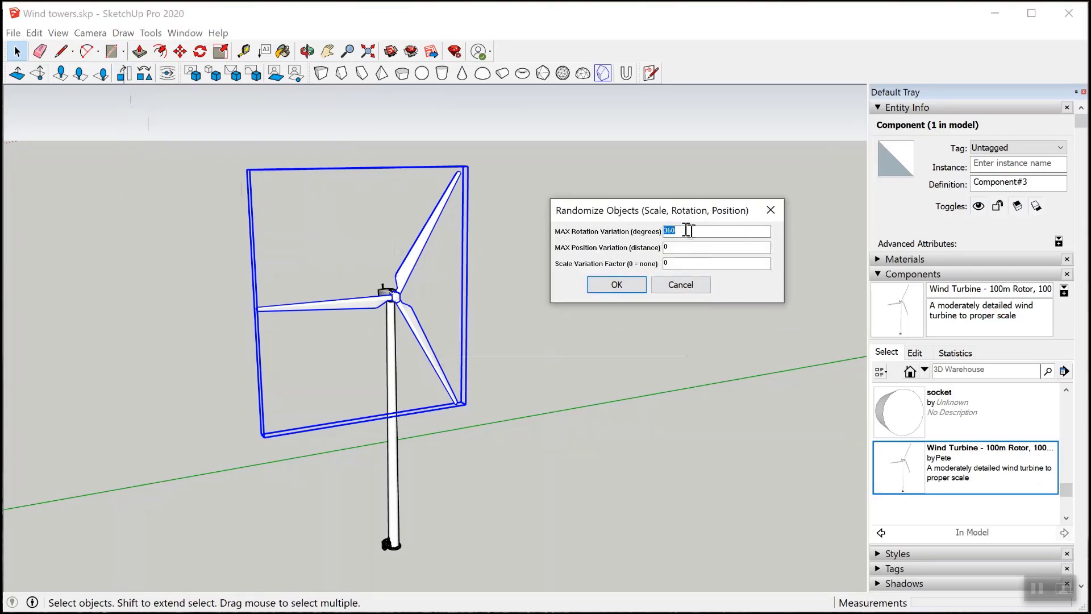
pyautogui.click(617, 286)
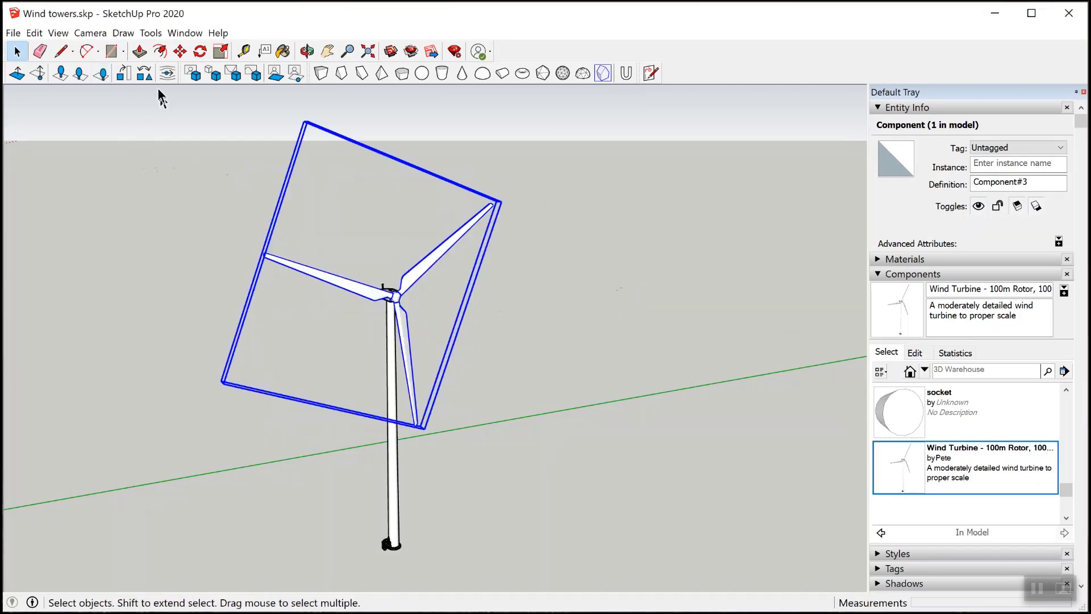
pyautogui.click(126, 75)
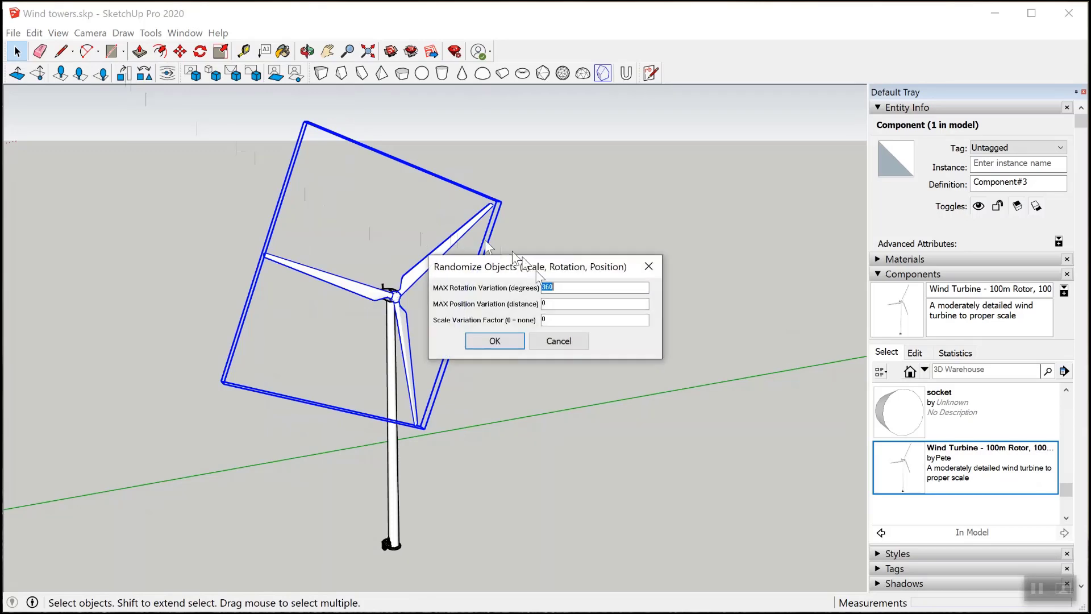
pyautogui.click(500, 341)
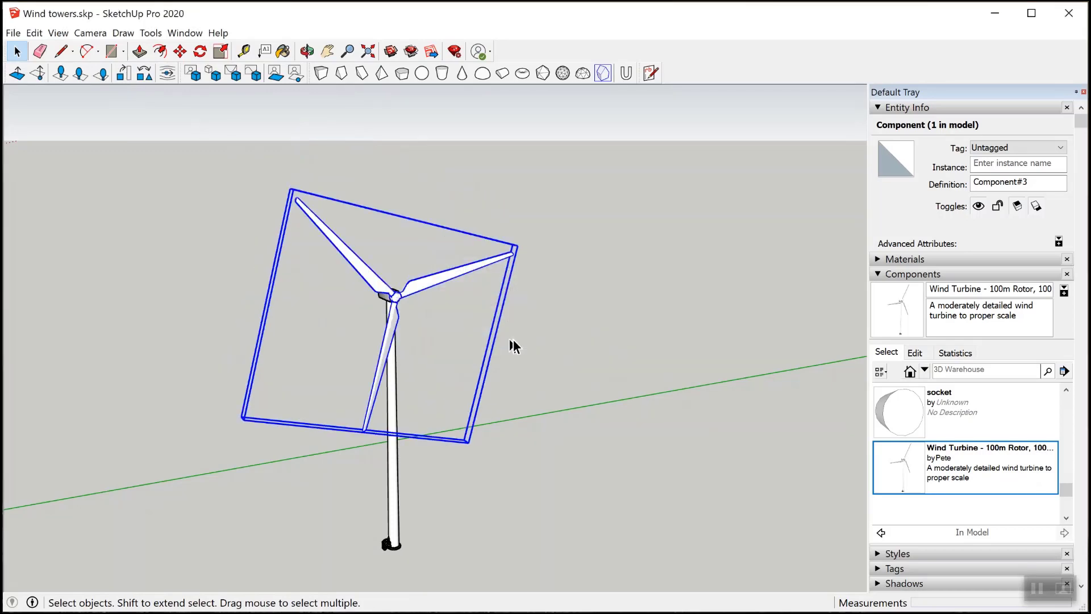
pyautogui.click(129, 75)
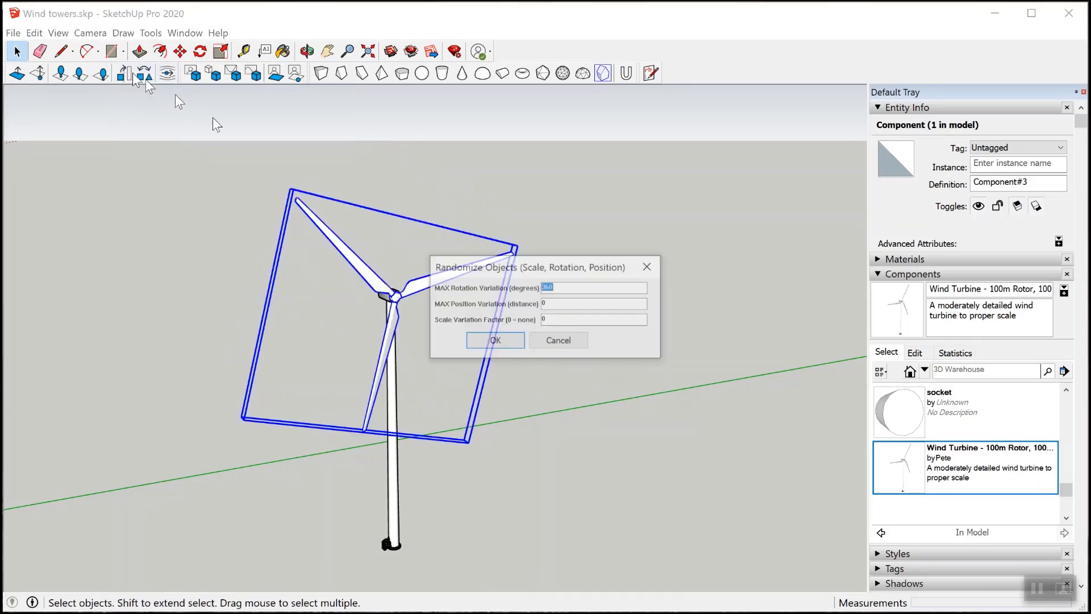
pyautogui.click(506, 342)
pyautogui.click(589, 267)
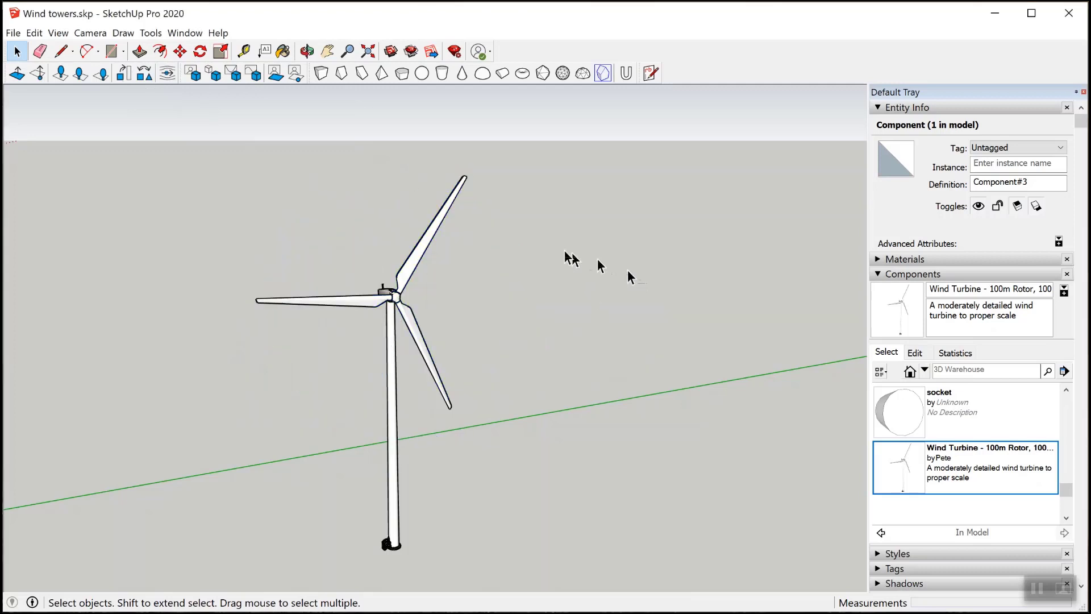
# Step: Window-select the whole wind turbine, tower and rotor together
pyautogui.moveTo(588, 267); pyautogui.dragTo(387, 193, button='middle')
pyautogui.moveTo(318, 177); pyautogui.dragTo(525, 470)
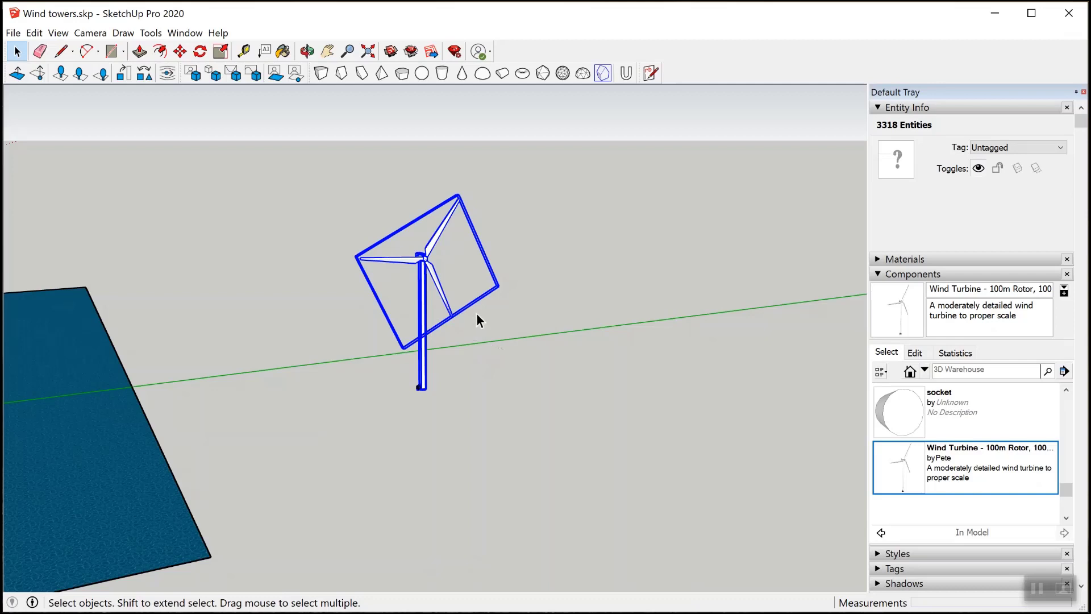
pyautogui.rightClick(421, 258)
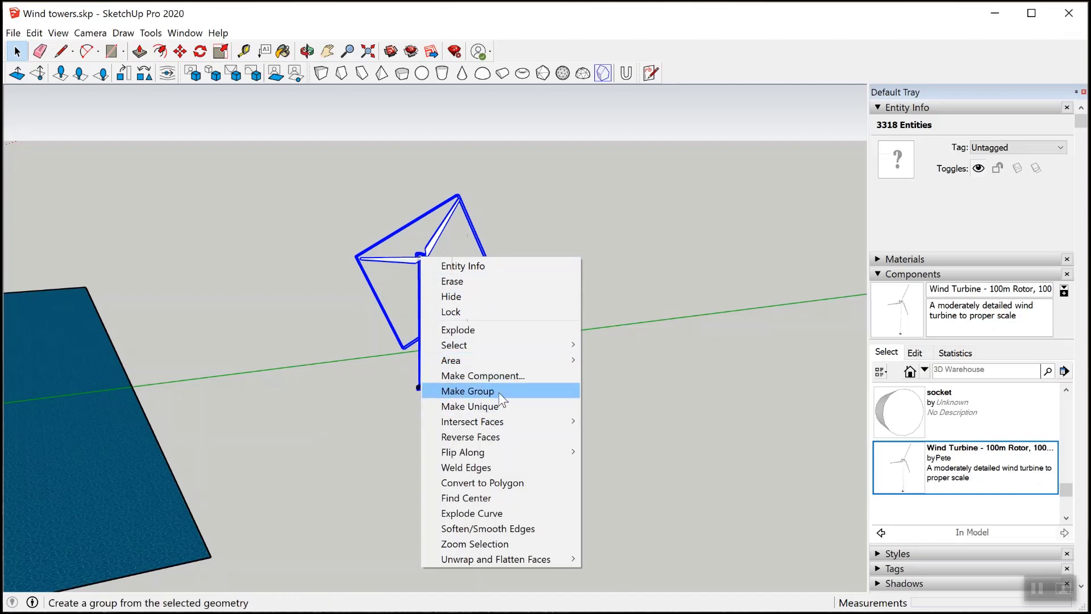
pyautogui.click(554, 182)
pyautogui.moveTo(304, 159); pyautogui.dragTo(529, 445)
pyautogui.moveTo(355, 250); pyautogui.dragTo(263, 353, button='middle')
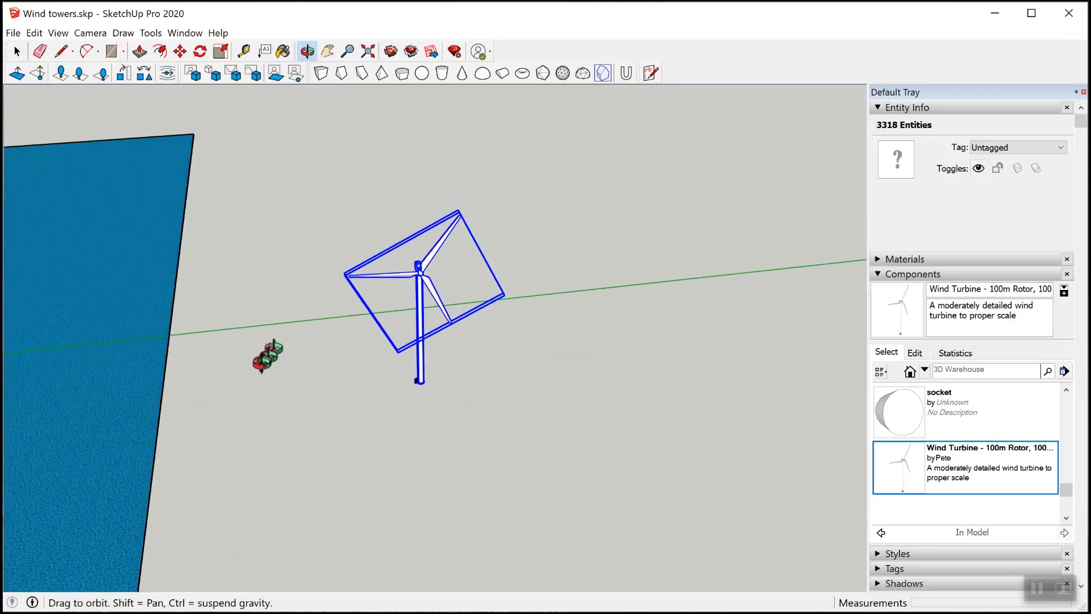
# Step: Copy the turbine from its base along the green axis with Move
pyautogui.press('m')
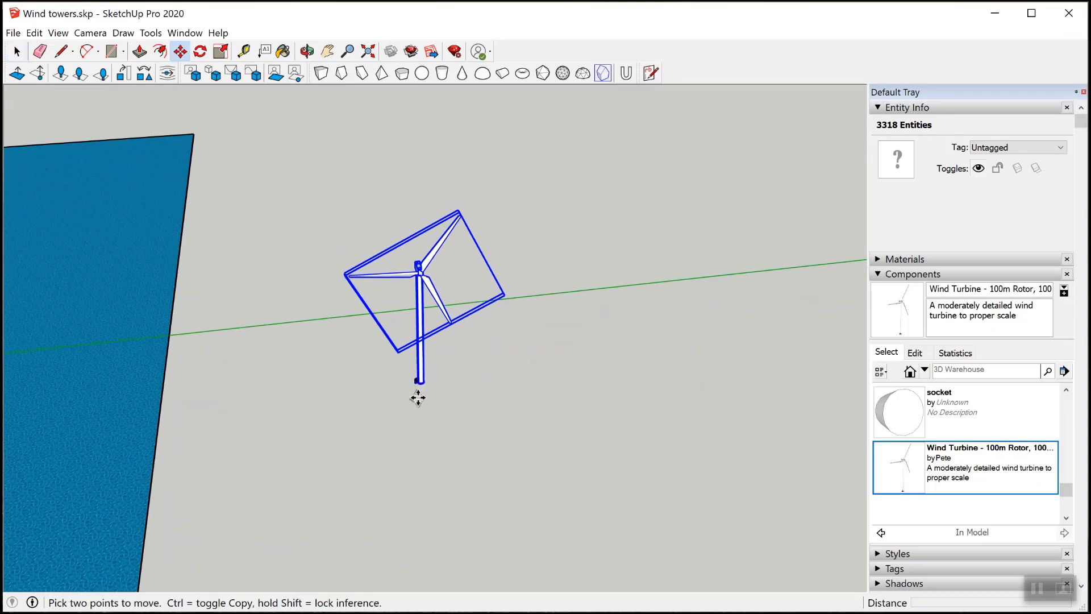
pyautogui.click(420, 381)
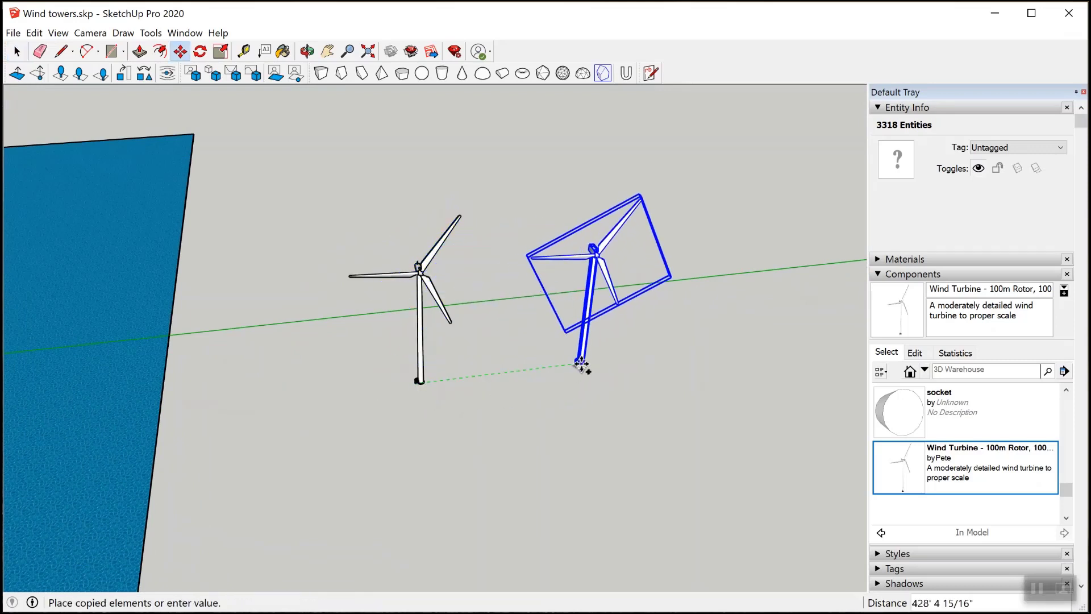
pyautogui.click(582, 363)
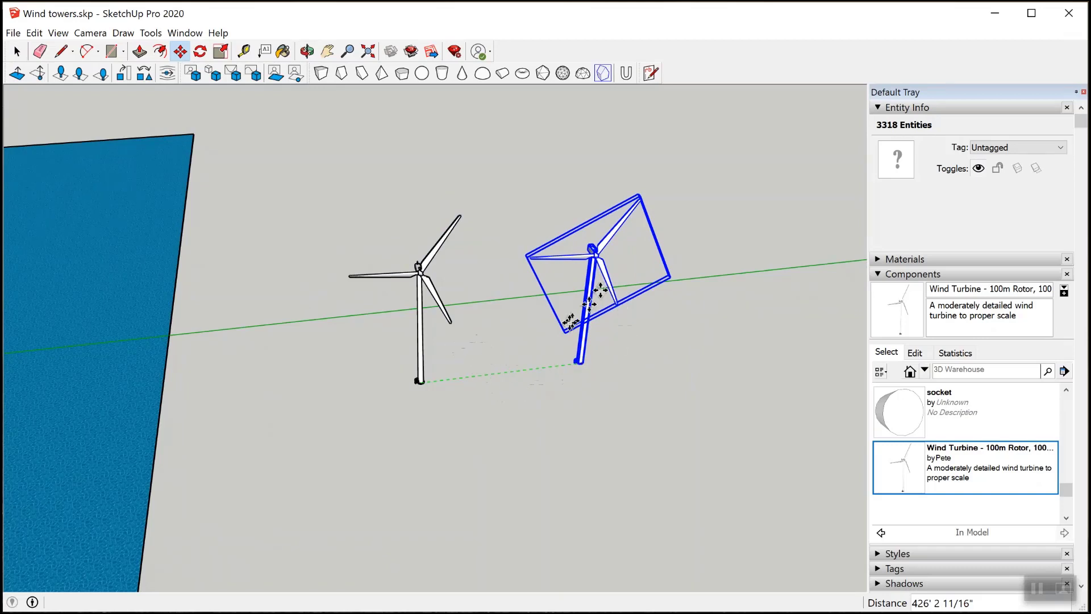
pyautogui.click(17, 51)
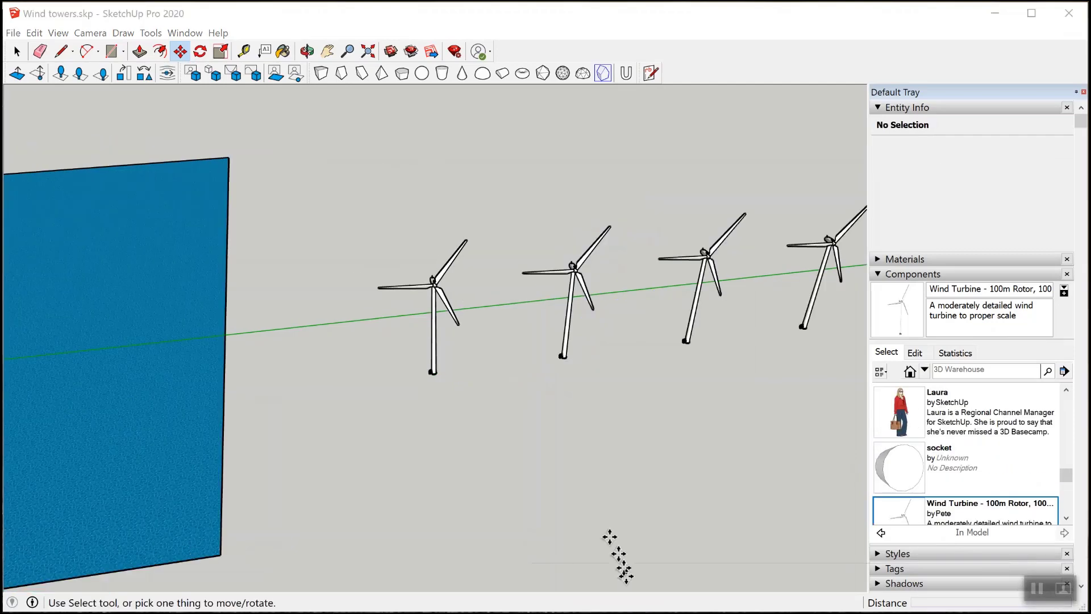
# Step: Switch back to selecting and orbit to a low side view along the turbine row
pyautogui.click(17, 52)
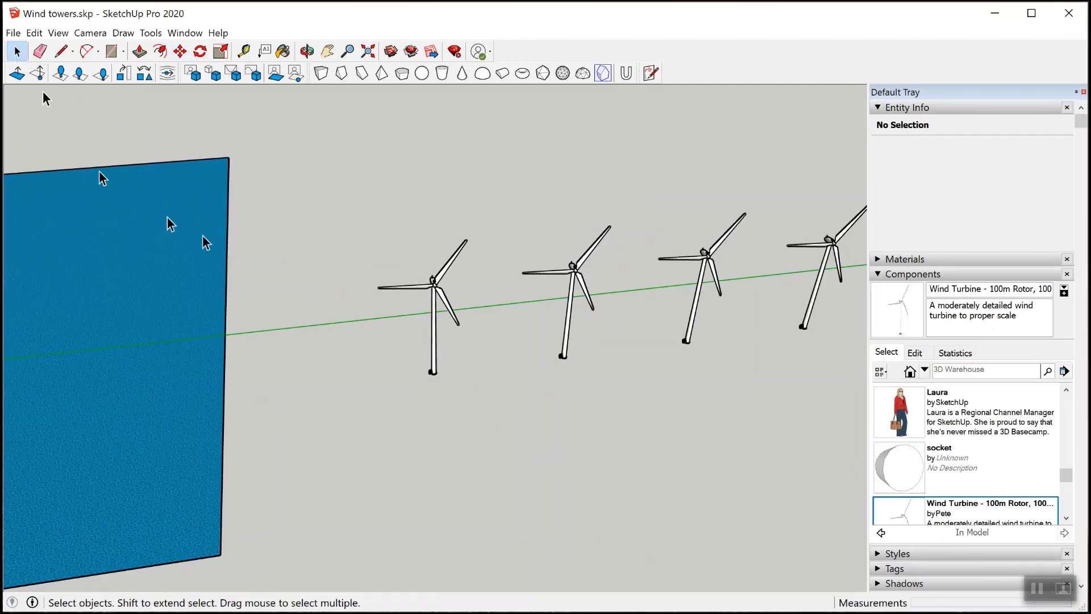
pyautogui.scroll(-6, 348, 326)
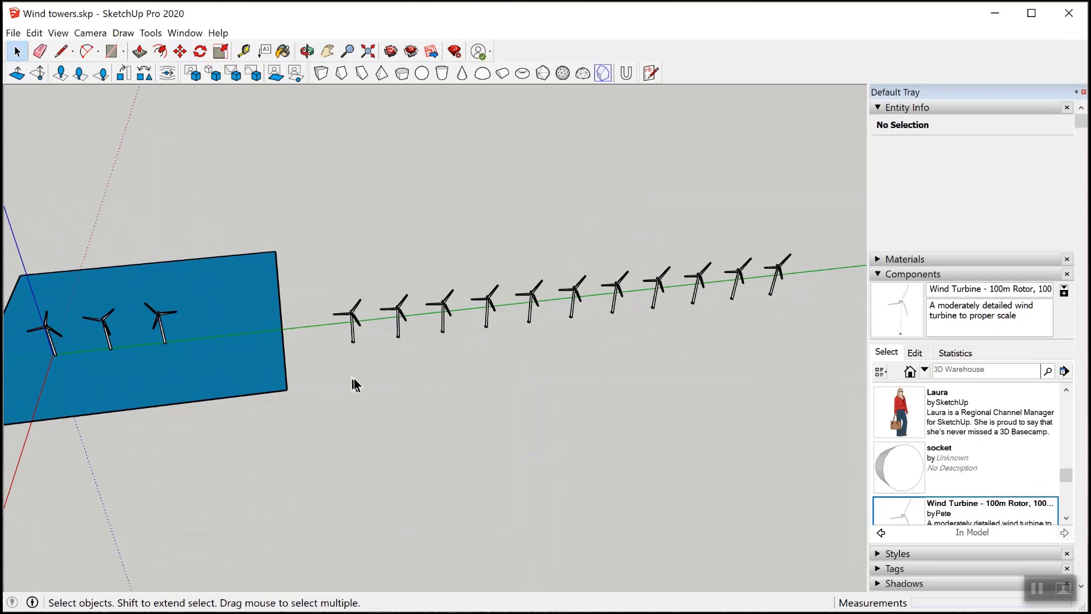
pyautogui.moveTo(355, 385); pyautogui.dragTo(512, 261, button='middle')
pyautogui.scroll(5, 480, 311)
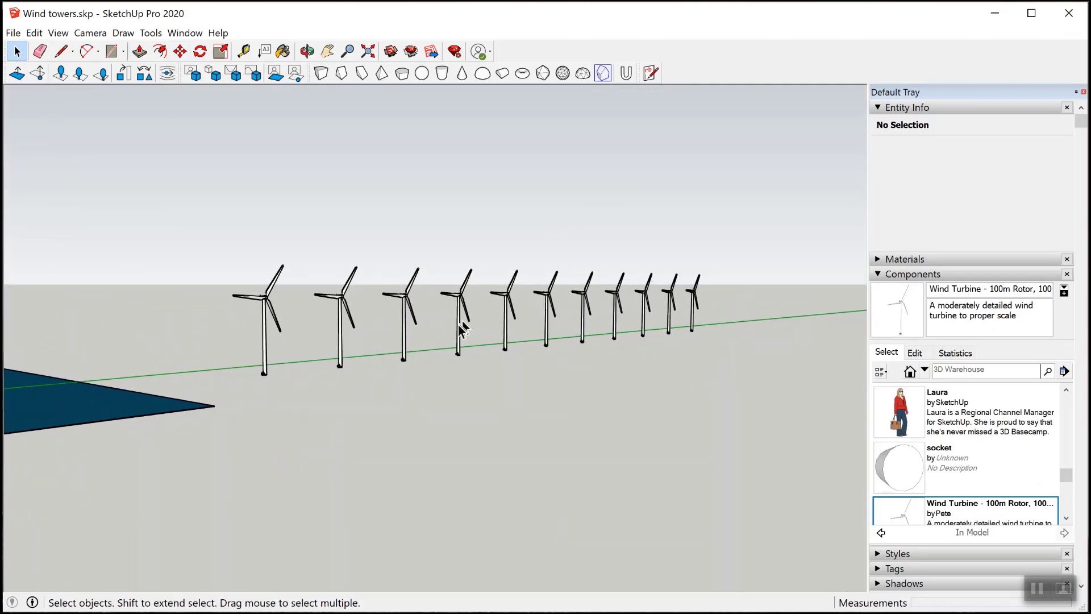
pyautogui.scroll(2, 461, 324)
pyautogui.moveTo(365, 372); pyautogui.dragTo(469, 263, button='middle')
pyautogui.moveTo(571, 267); pyautogui.dragTo(523, 240)
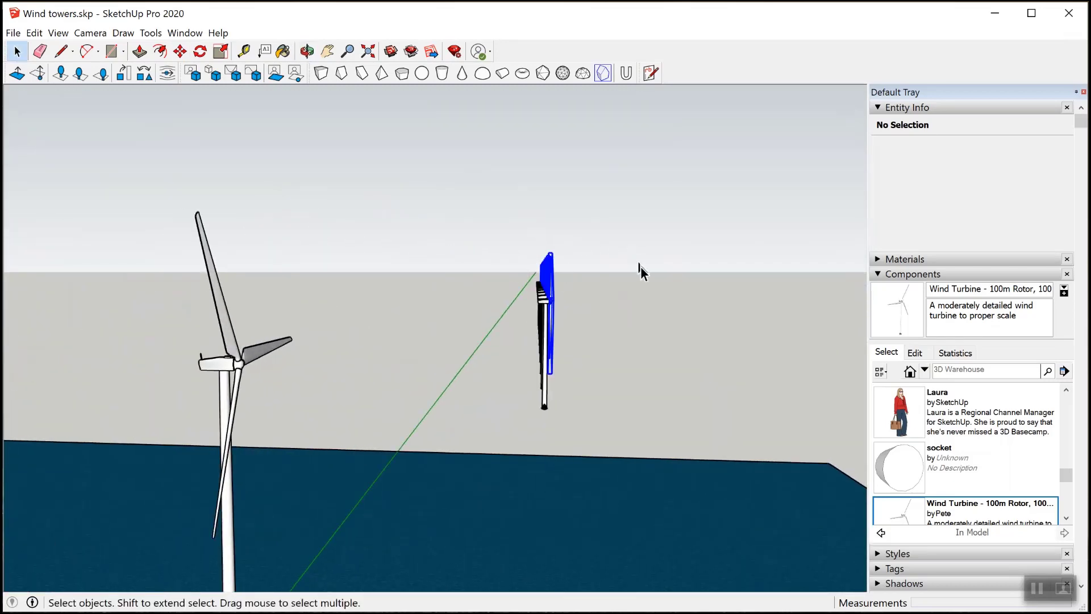
# Step: Select all eleven turbines, randomize their rotation up to 360°, then clear the selection
pyautogui.moveTo(638, 272); pyautogui.dragTo(397, 244, button='middle')
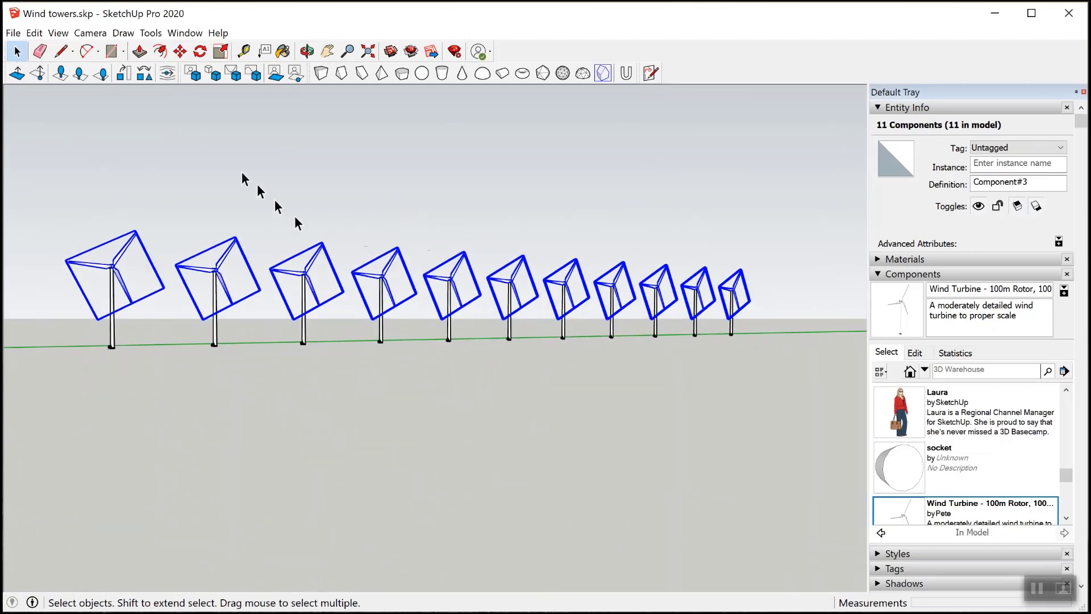
pyautogui.click(127, 76)
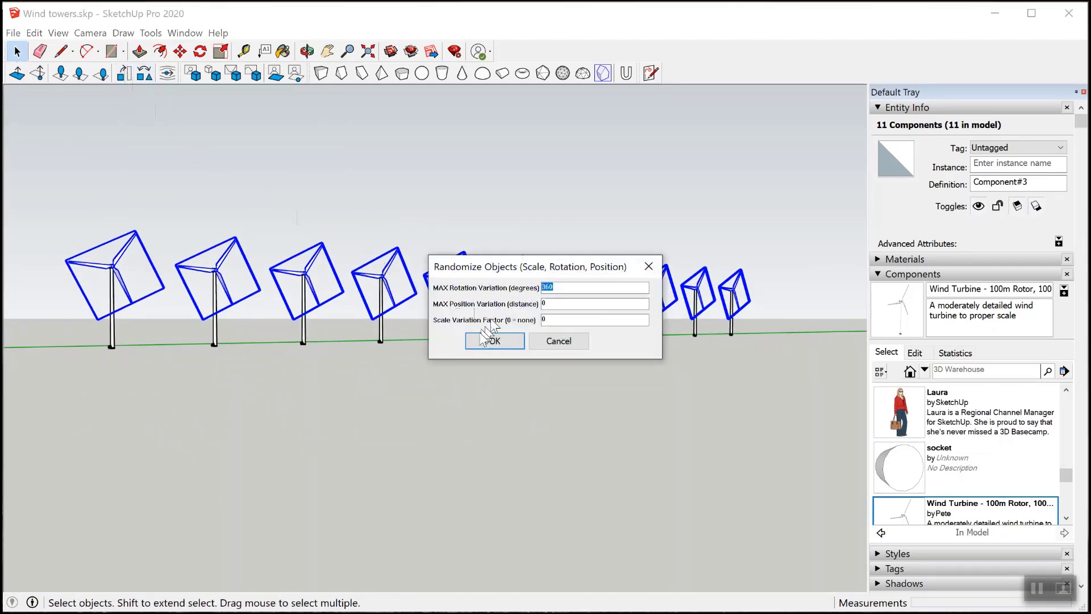
pyautogui.click(487, 337)
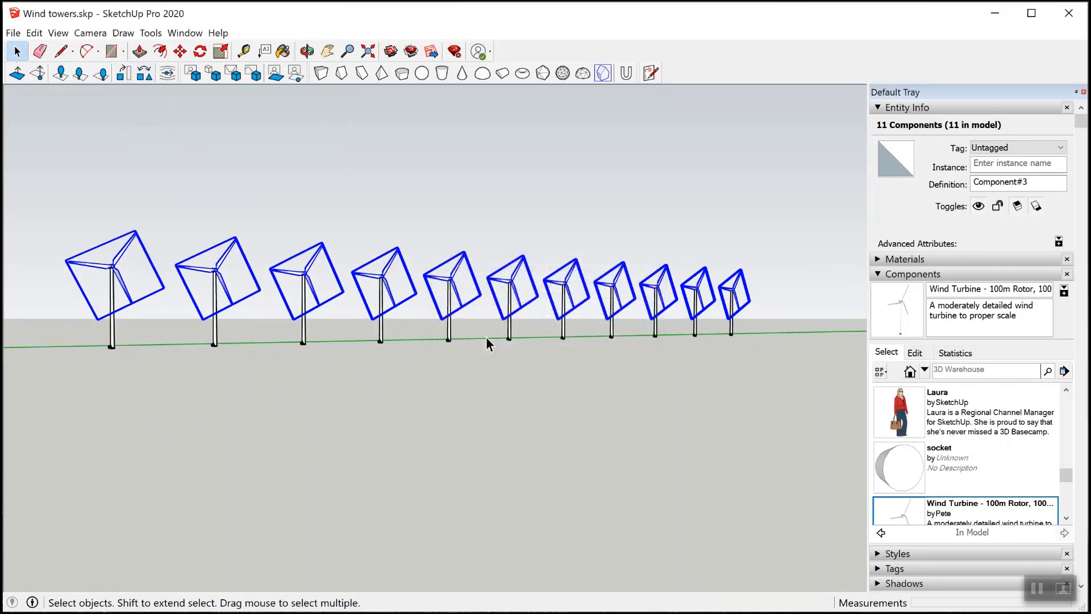
pyautogui.click(489, 163)
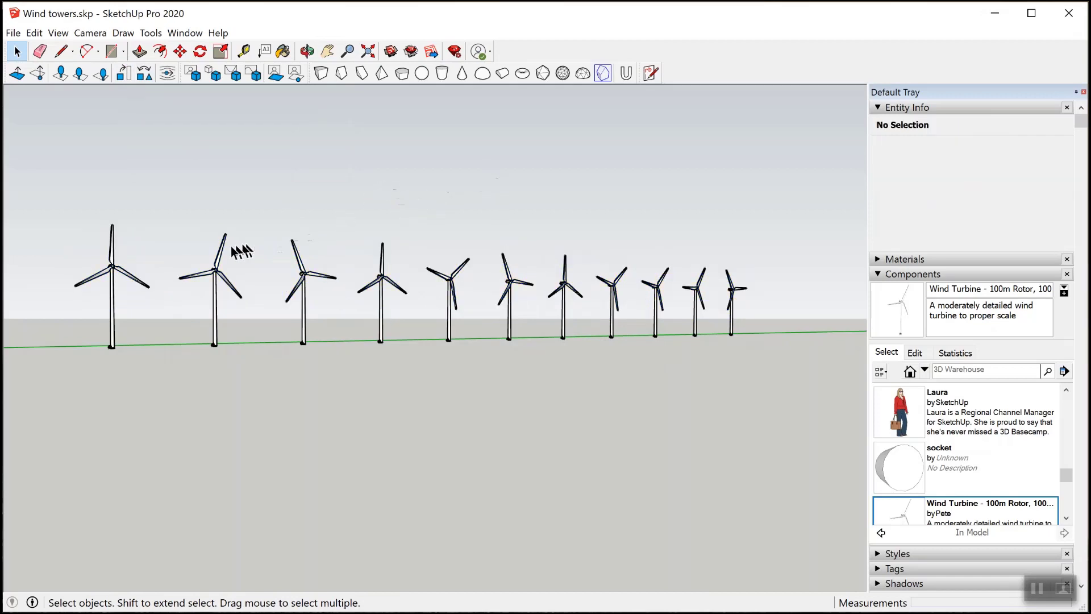
pyautogui.scroll(2, 228, 247)
pyautogui.moveTo(358, 188); pyautogui.dragTo(322, 197, button='middle')
pyautogui.moveTo(522, 188)
pyautogui.mouseDown(button='middle')
pyautogui.moveTo(507, 170)
pyautogui.moveTo(512, 178)
pyautogui.mouseUp(button='middle')
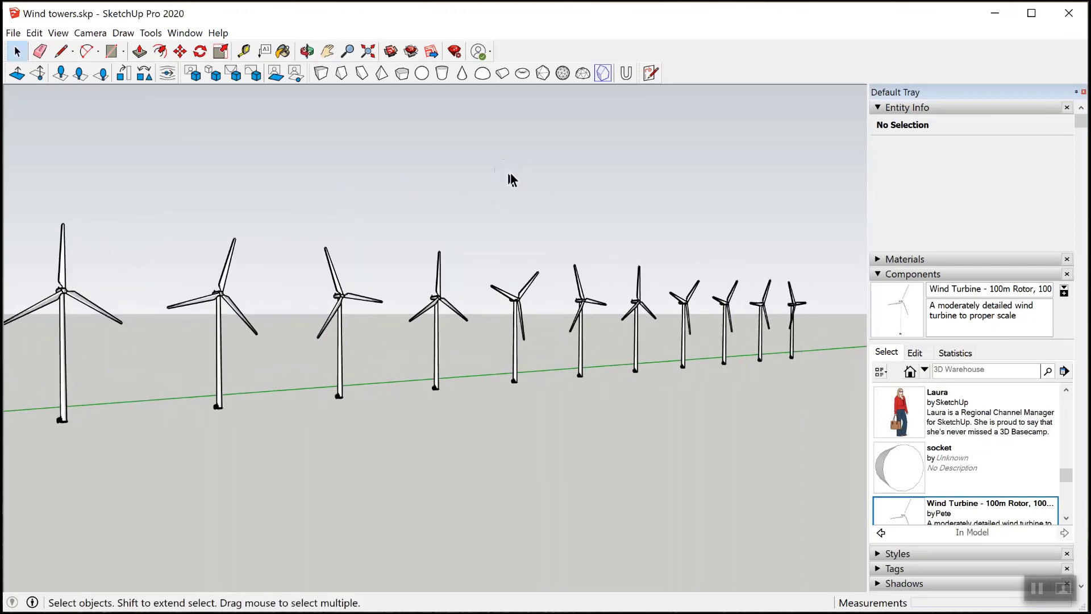
pyautogui.scroll(-1, 574, 171)
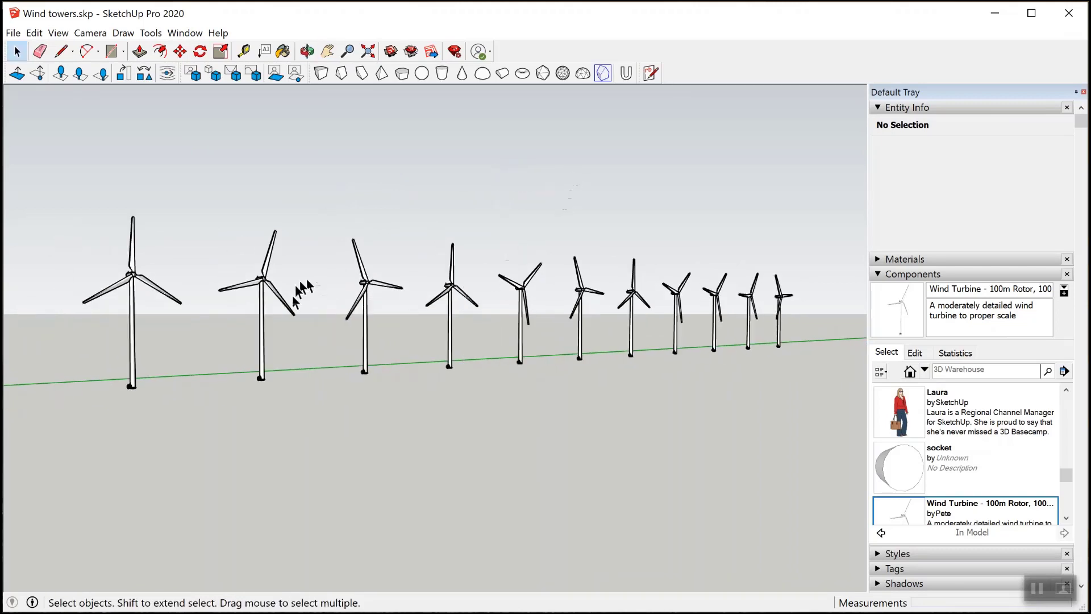
pyautogui.moveTo(390, 305); pyautogui.dragTo(402, 288, button='middle')
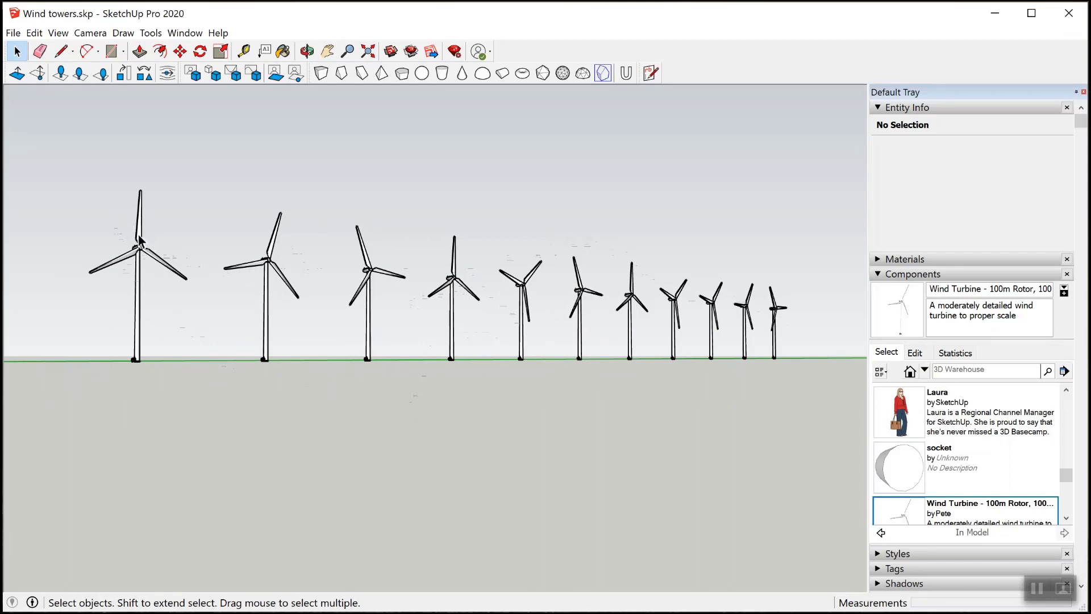
pyautogui.scroll(10, 138, 248)
pyautogui.scroll(-3, 160, 263)
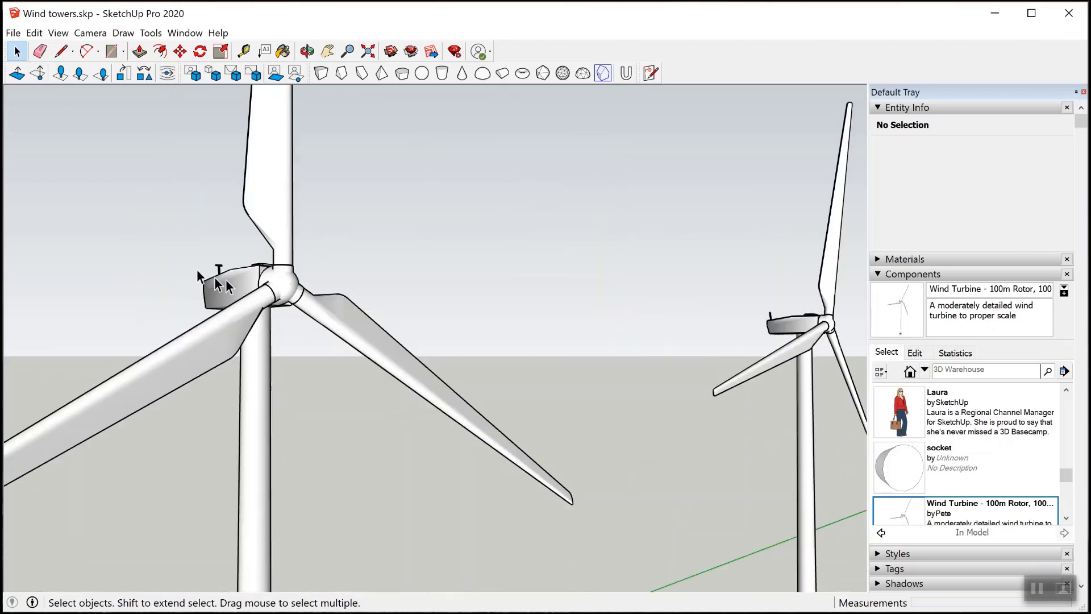
pyautogui.doubleClick(281, 281)
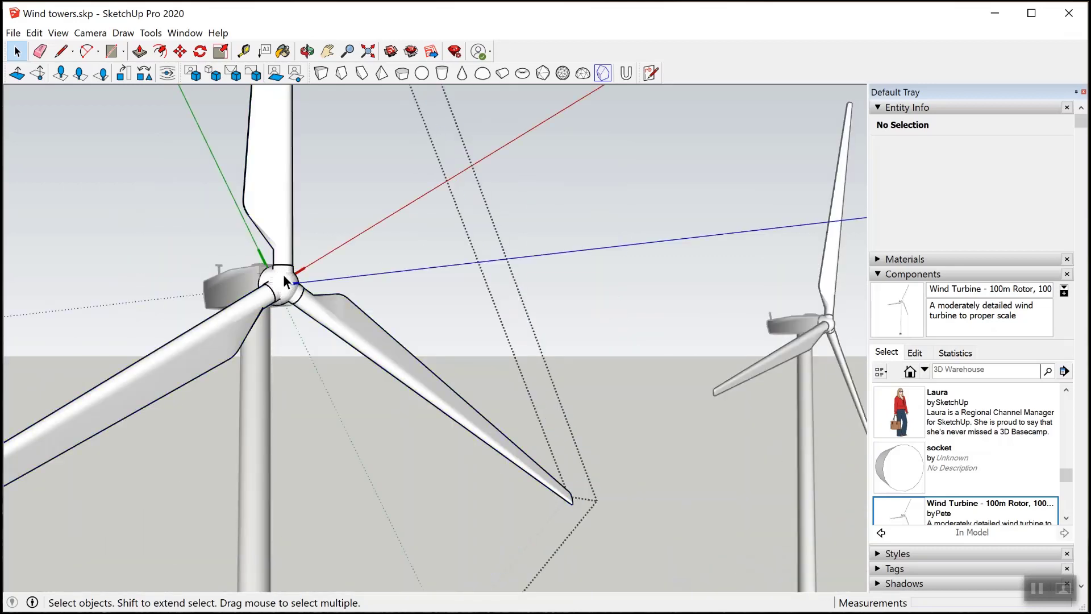
pyautogui.click(513, 191)
pyautogui.scroll(-8, 370, 249)
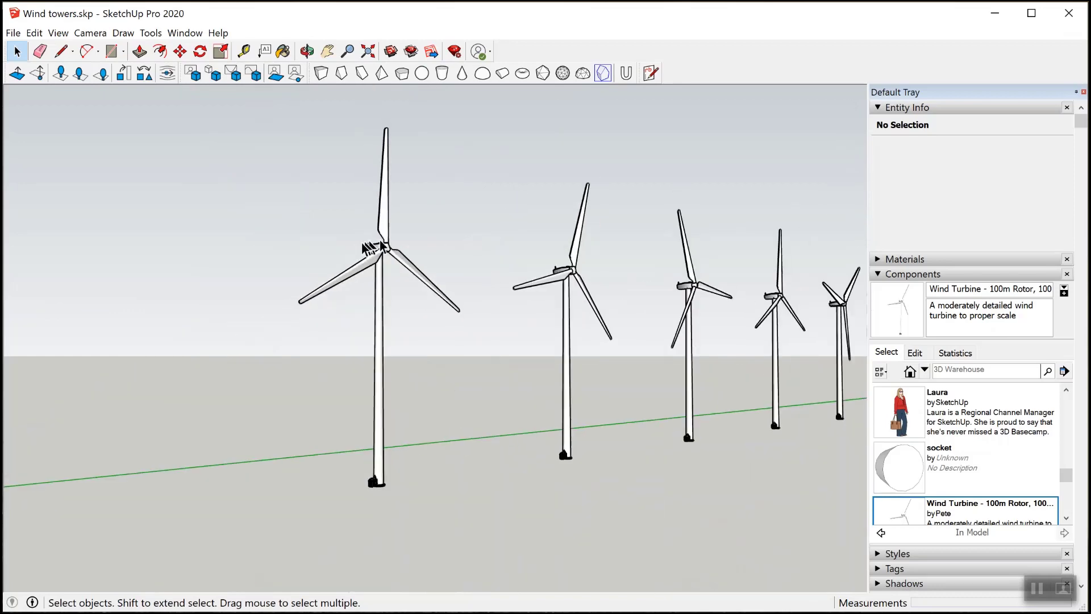
pyautogui.moveTo(437, 181); pyautogui.dragTo(335, 236, button='middle')
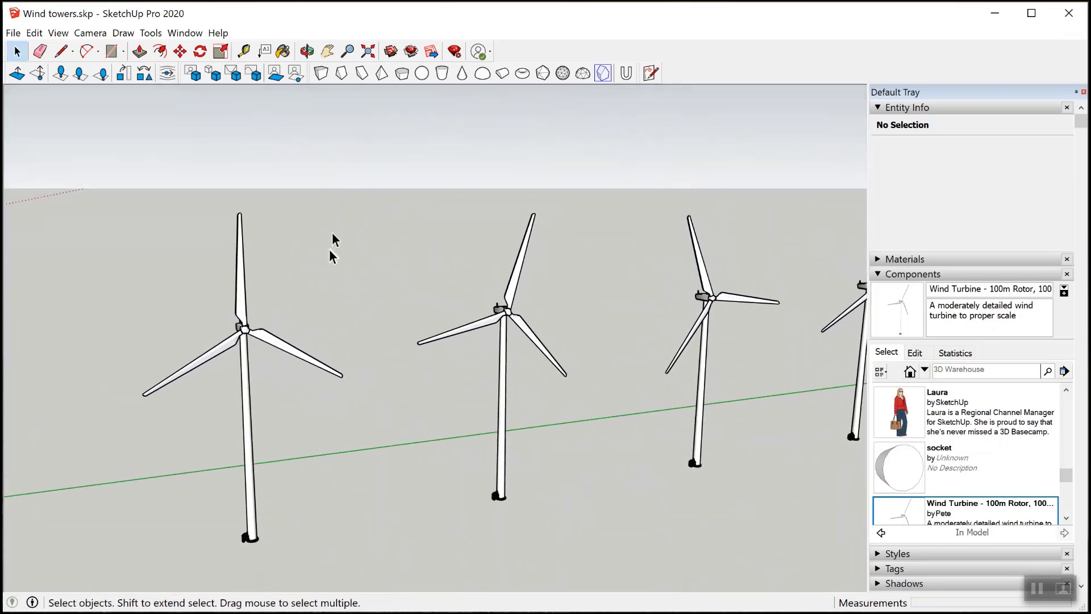
pyautogui.scroll(-3, 245, 250)
pyautogui.scroll(1, 444, 216)
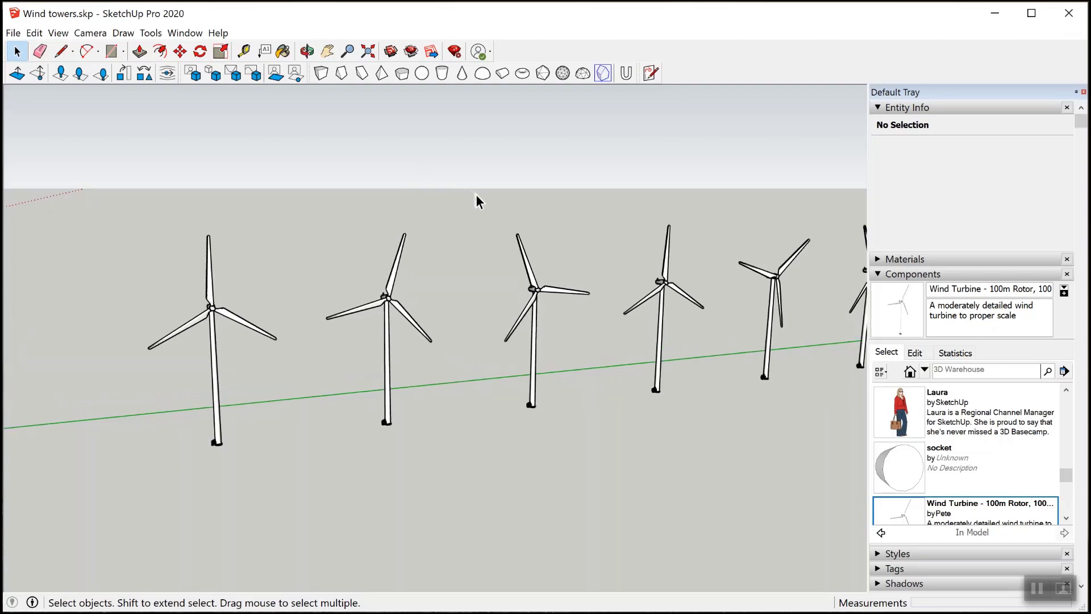
pyautogui.moveTo(475, 203)
pyautogui.mouseDown(button='middle')
pyautogui.moveTo(418, 288)
pyautogui.moveTo(461, 194)
pyautogui.moveTo(465, 210)
pyautogui.mouseUp(button='middle')
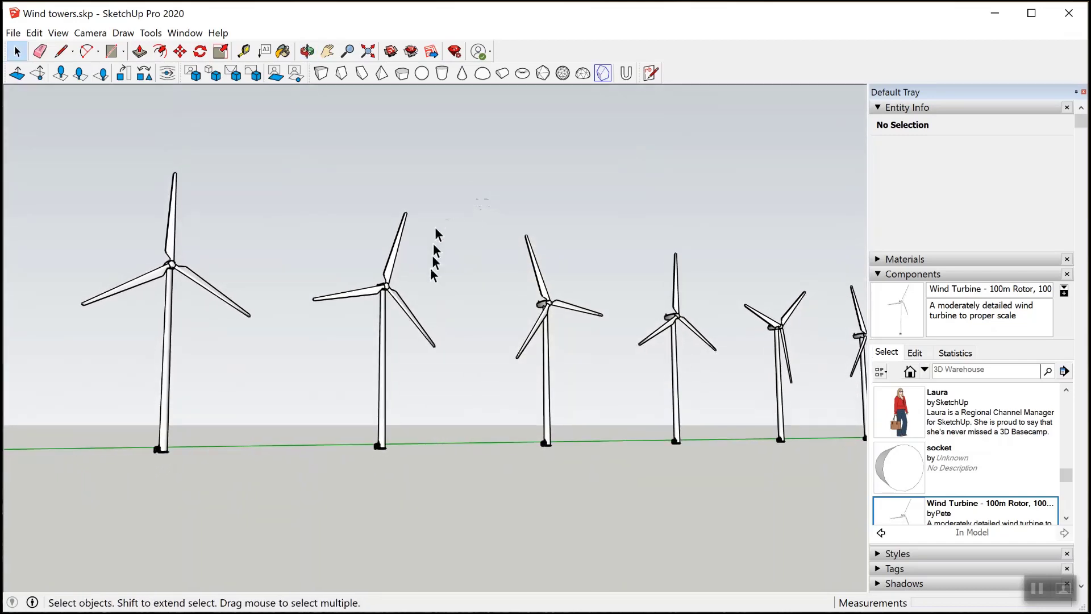